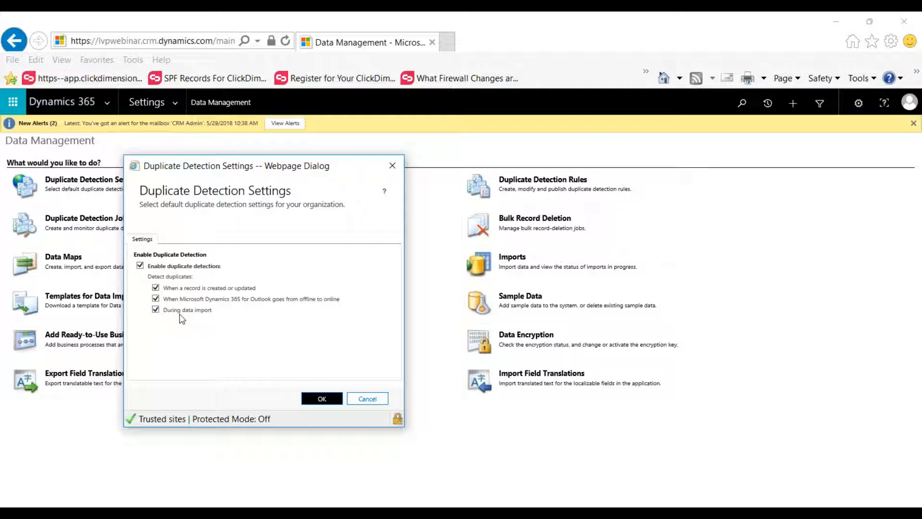
# Dismiss the duplicate detection settings and open the SYSTEM-created rule Contacts with the same e-mail address from the Duplicate Detection Rules.
pyautogui.click(362, 401)
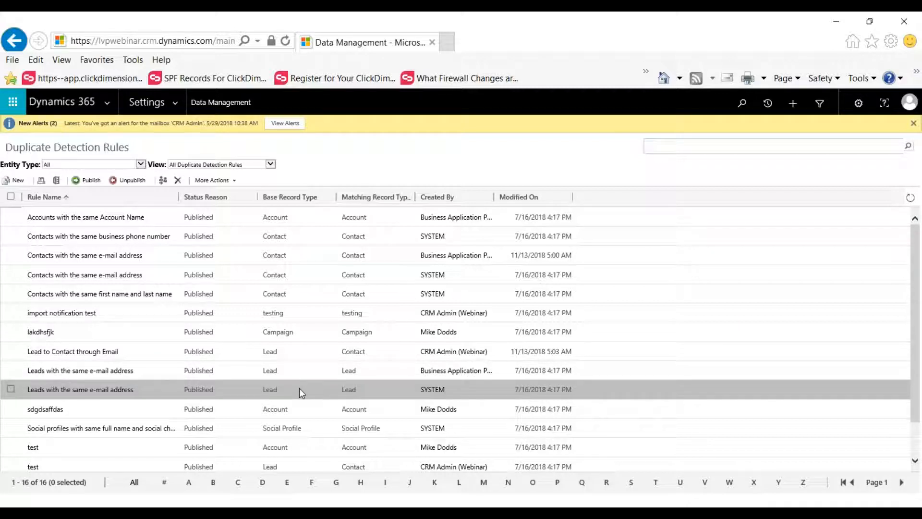
pyautogui.scroll(-1, 299, 388)
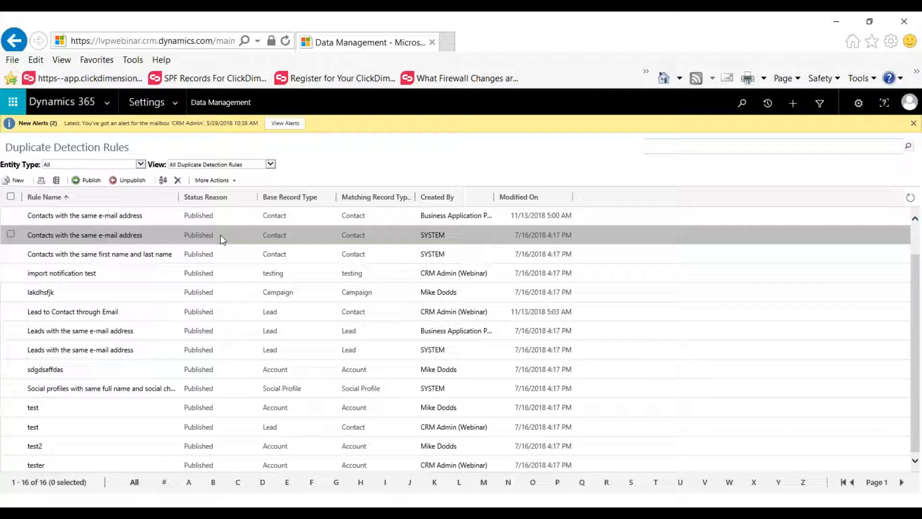
pyautogui.click(230, 235)
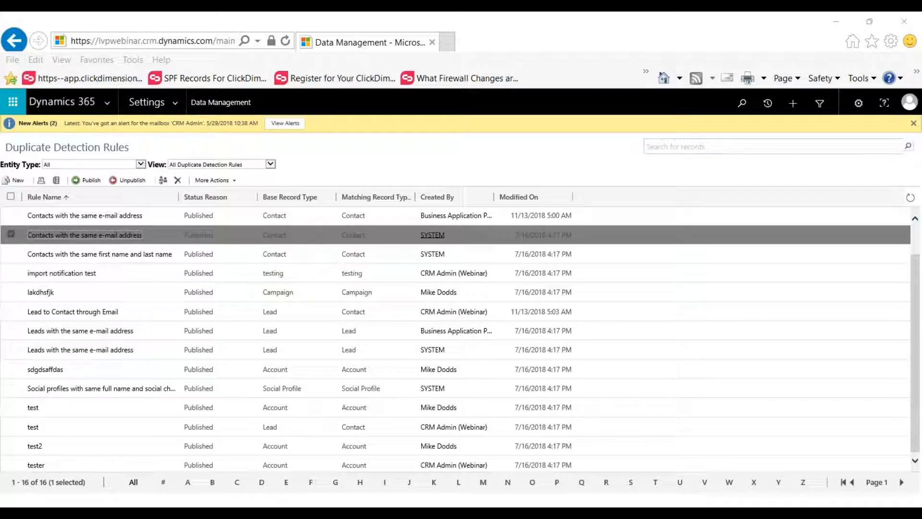
pyautogui.moveTo(1, 156); pyautogui.dragTo(395, 13)
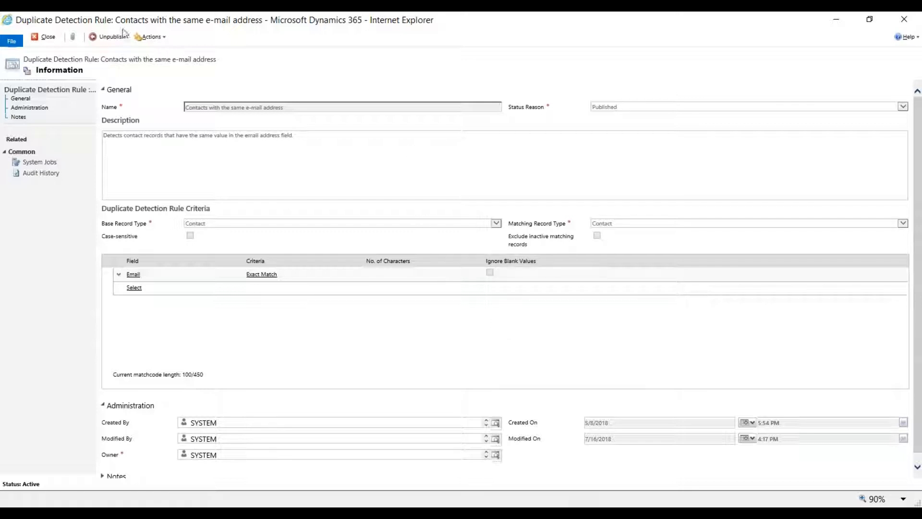
# Unpublish the contact e-mail rule, enable Ignore Blank Values for its Email criterion, save it and close it.
pyautogui.click(114, 40)
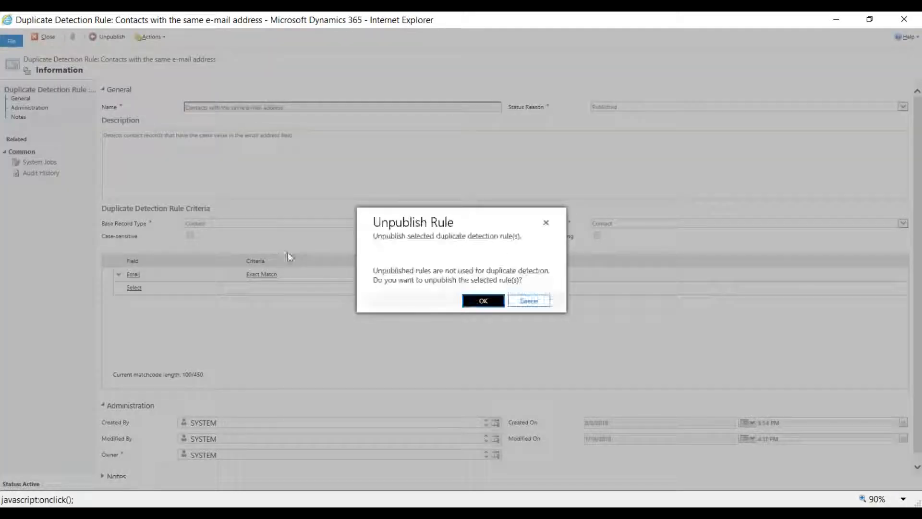
pyautogui.click(483, 302)
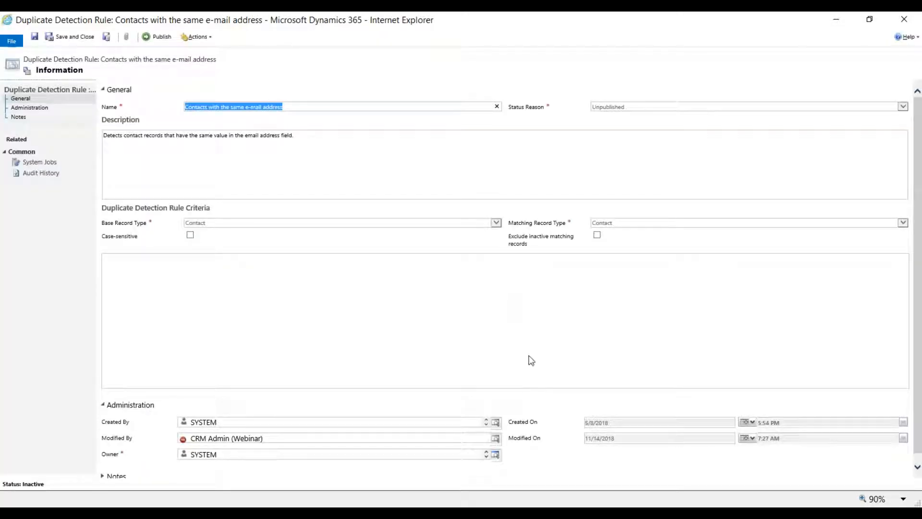
pyautogui.click(489, 286)
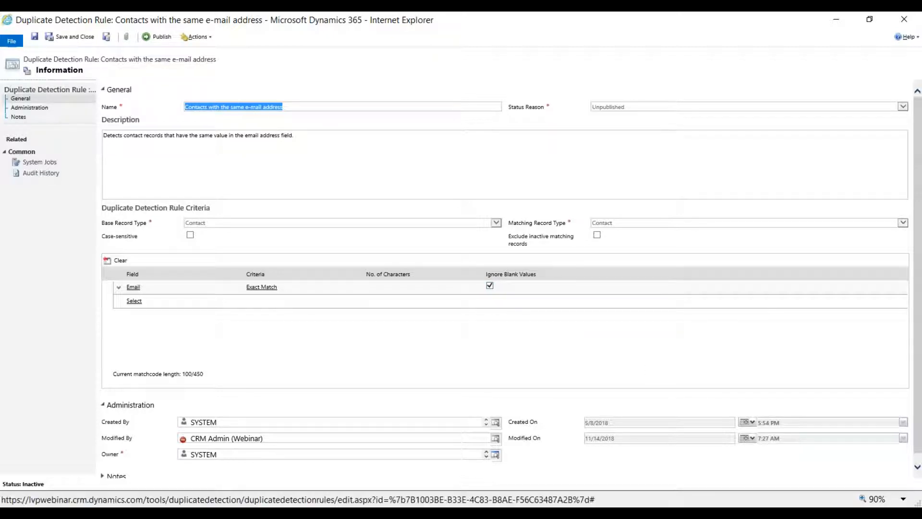
pyautogui.click(35, 39)
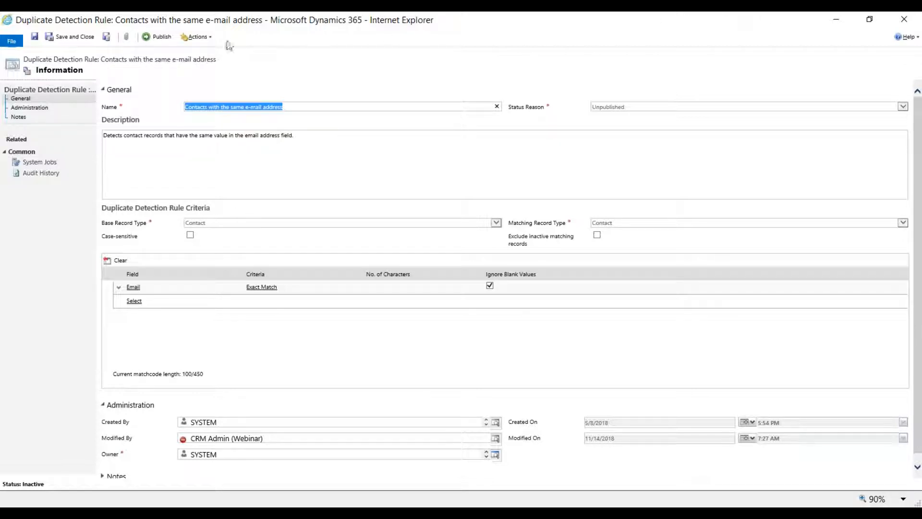
pyautogui.click(897, 25)
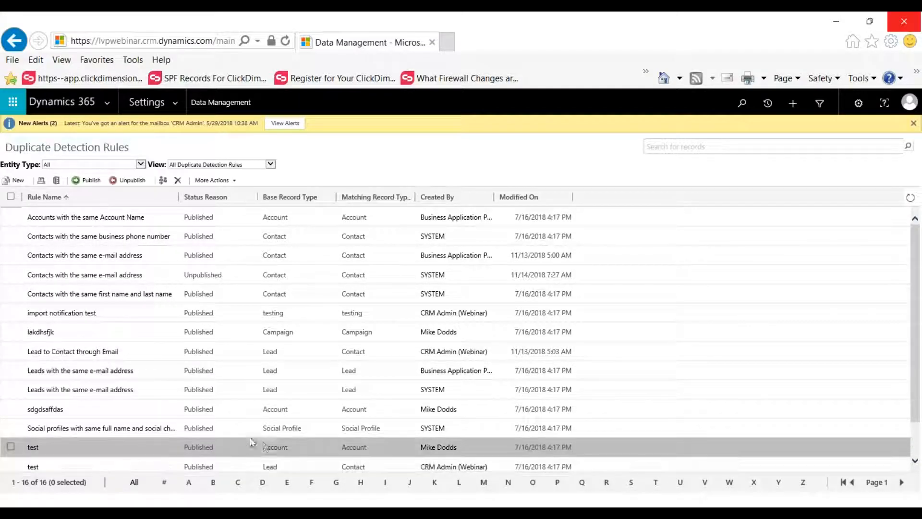
# Open the Lead-to-Contact rule named test to view its matching criteria, and close it.
pyautogui.scroll(-2, 263, 442)
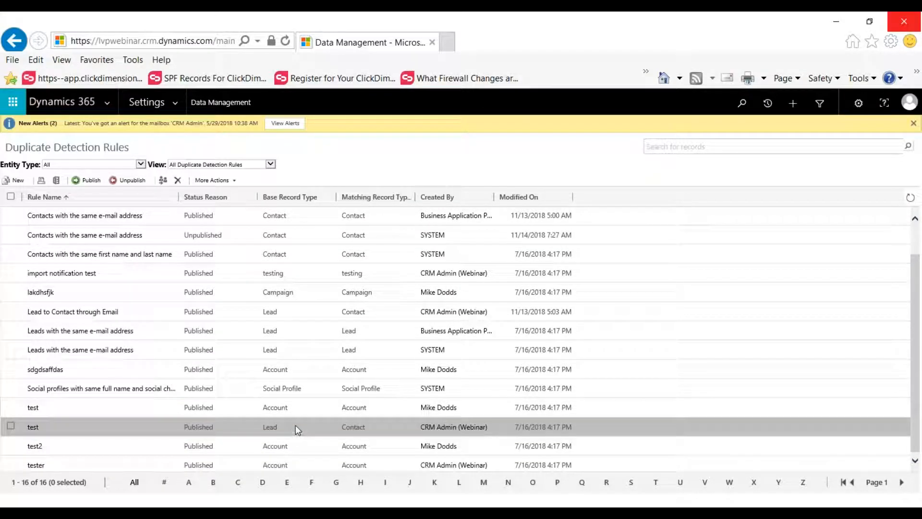
pyautogui.click(294, 426)
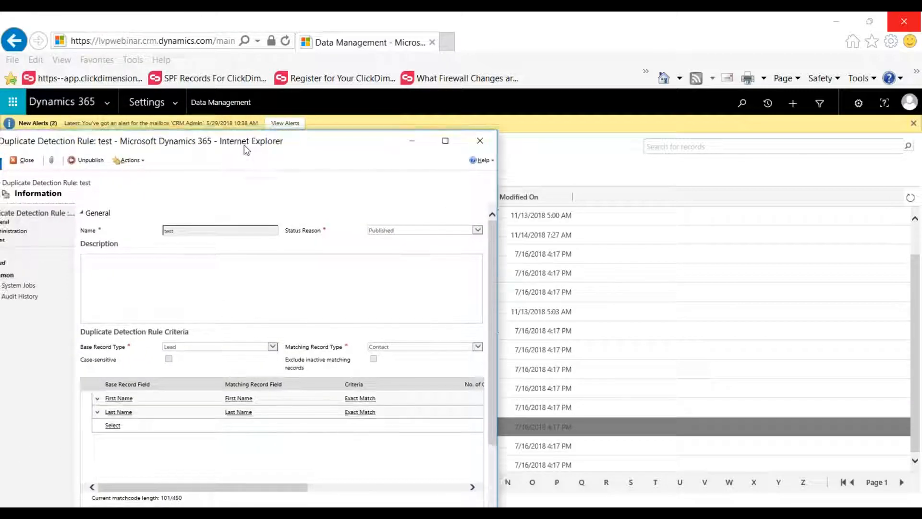
pyautogui.moveTo(244, 145); pyautogui.dragTo(0, 235)
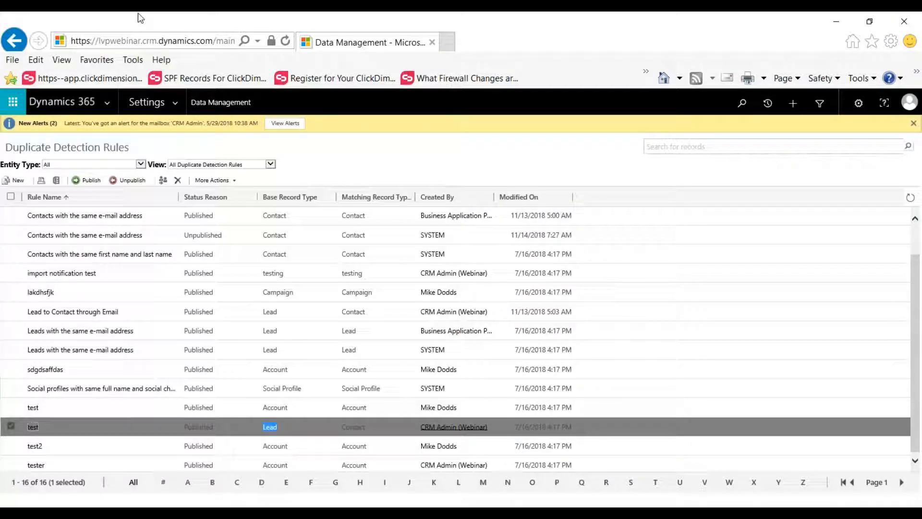
# Start a new duplicate detection rule and name it test.
pyautogui.click(19, 179)
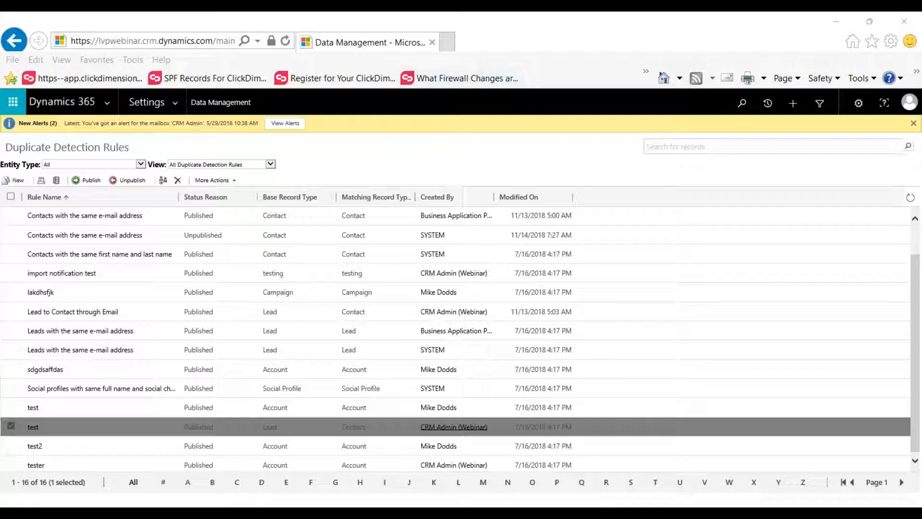
pyautogui.doubleClick(246, 145)
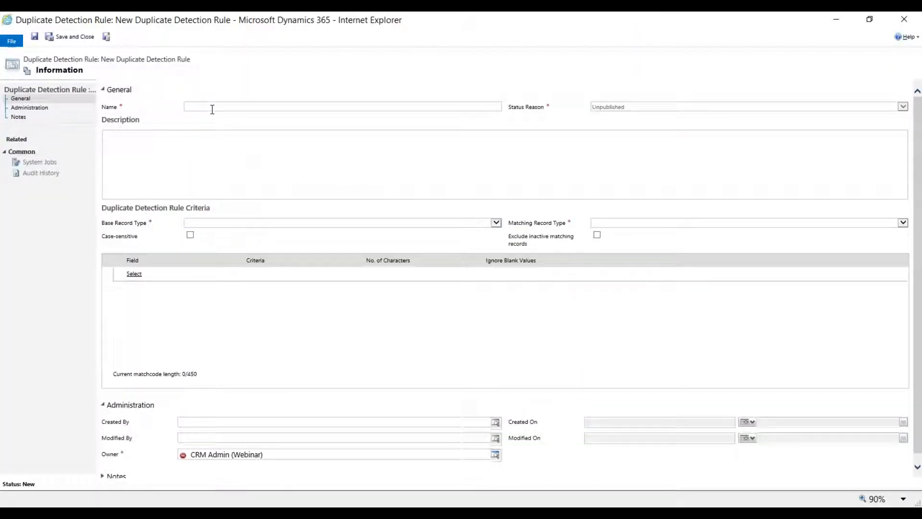
pyautogui.click(226, 105)
pyautogui.write('test')
# Set the new rule's base record type to Lead and its matching record type to Contact.
pyautogui.click(206, 223)
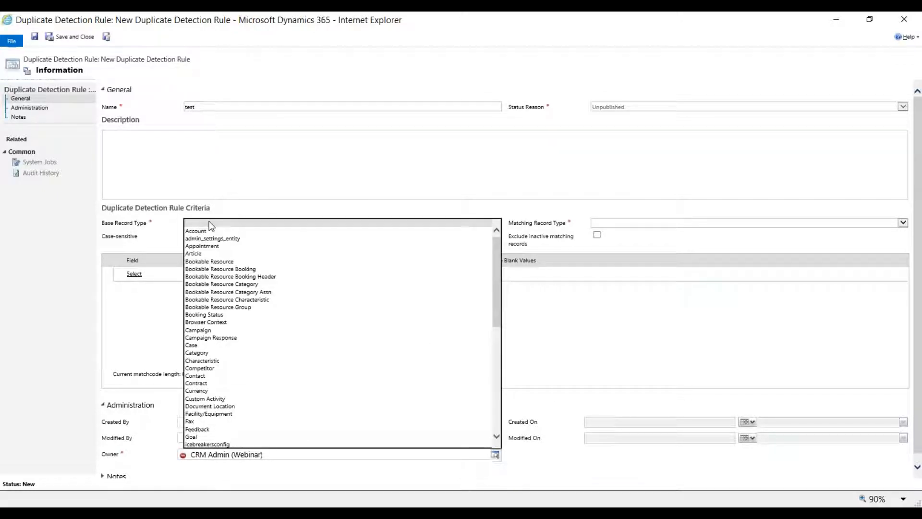
pyautogui.press('l')
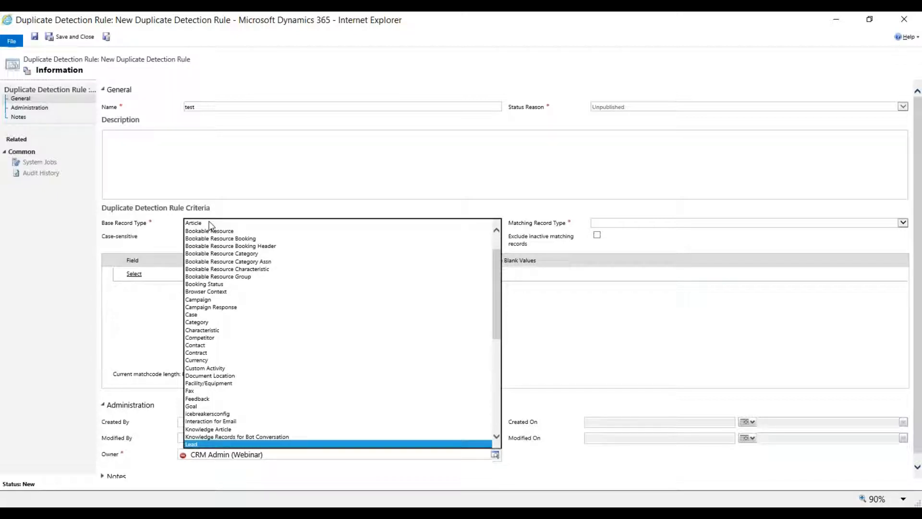
pyautogui.press('Tab')
pyautogui.click(614, 224)
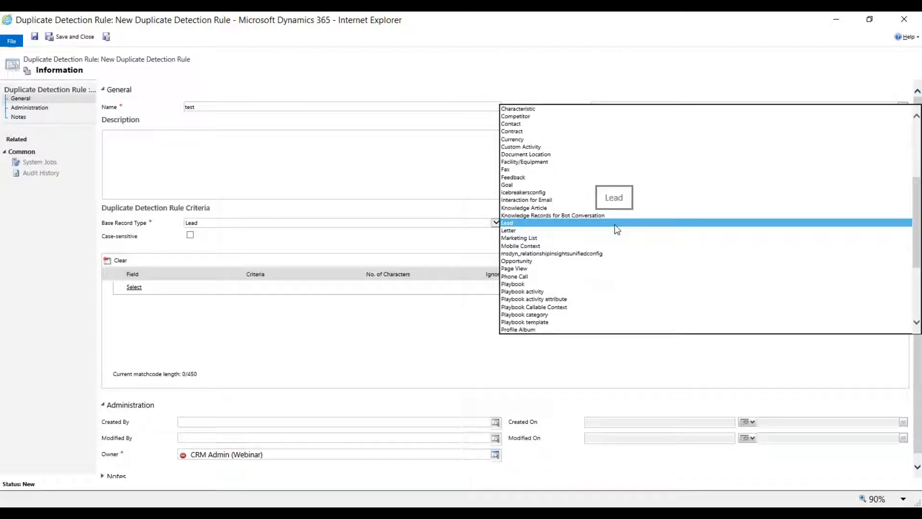
pyautogui.write('on')
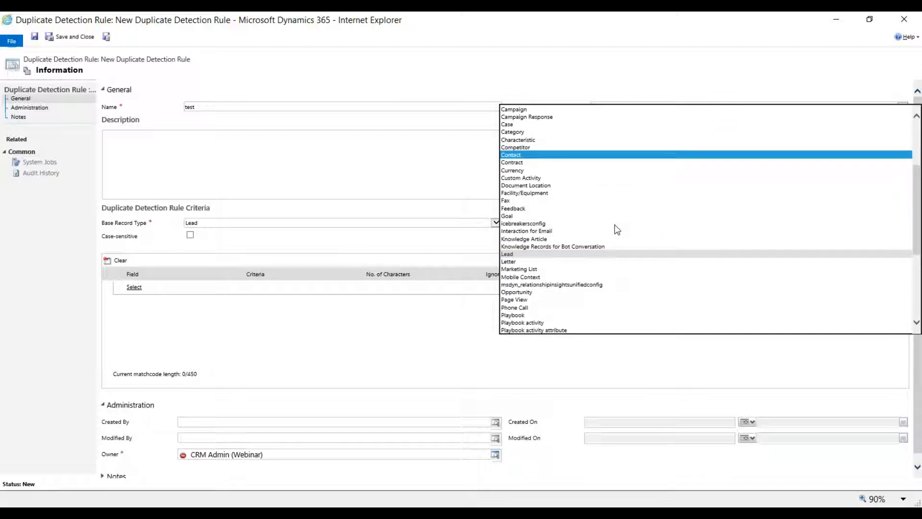
pyautogui.press('Tab')
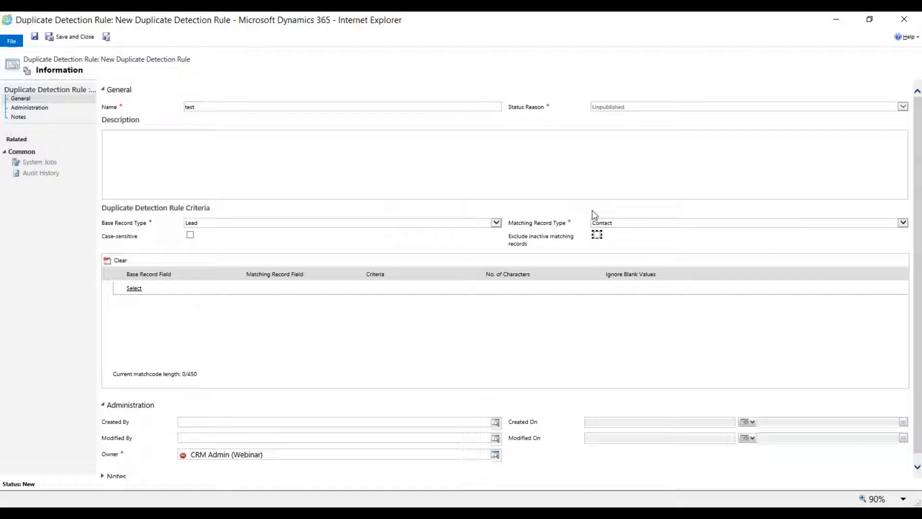
# Add a criterion that compares the lead's Email field with the contact's Email field.
pyautogui.click(159, 288)
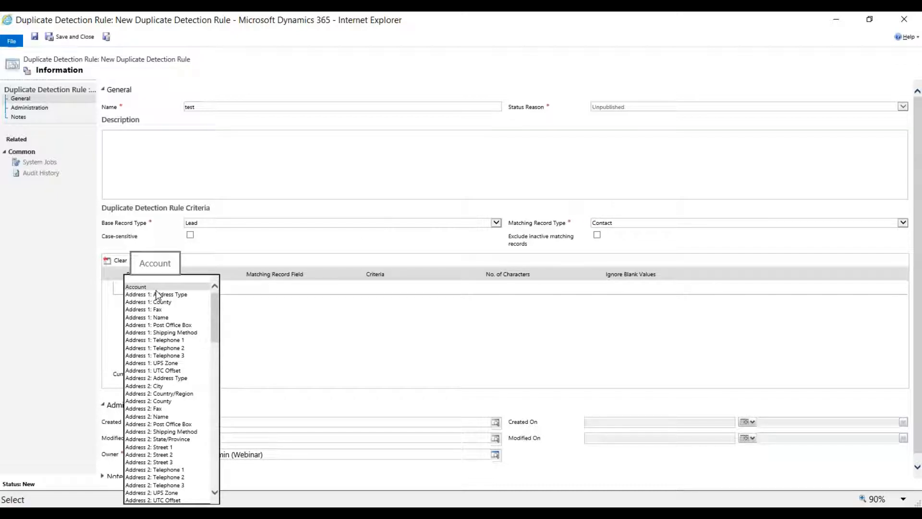
pyautogui.press('e')
pyautogui.press('Return')
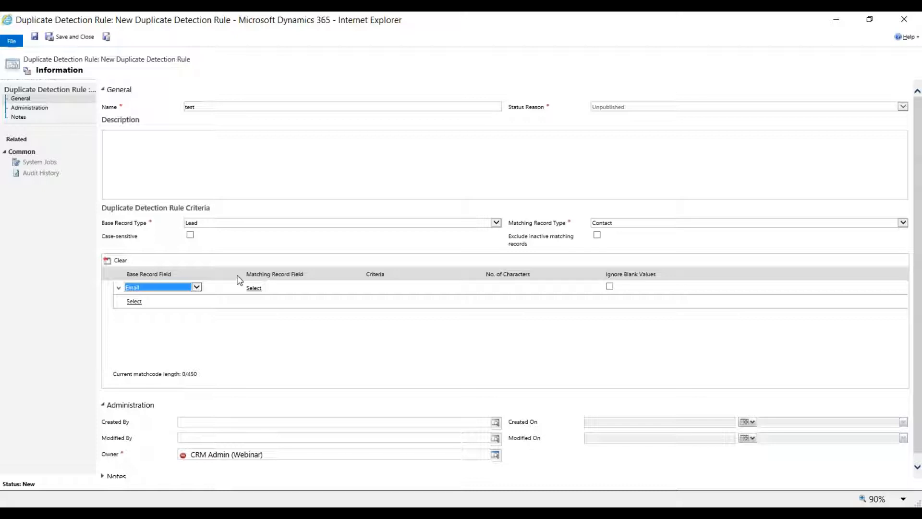
pyautogui.click(254, 288)
pyautogui.click(261, 292)
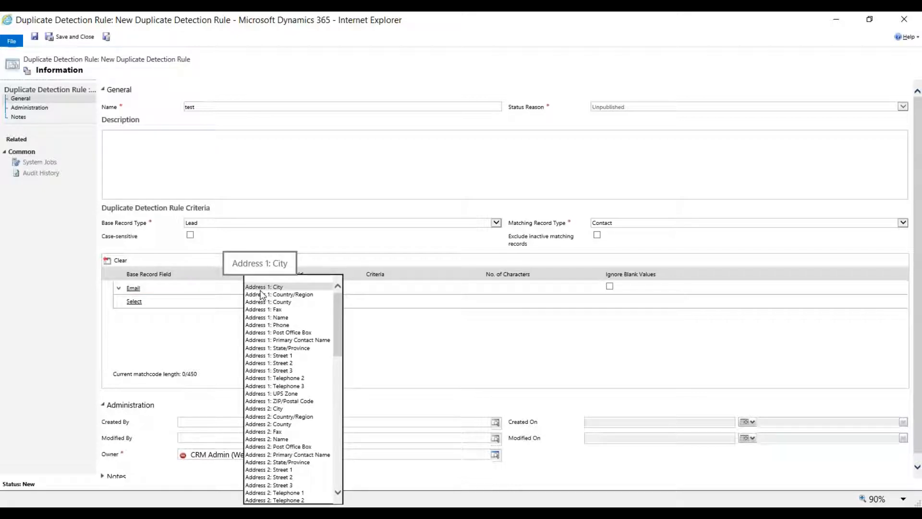
pyautogui.press('e')
pyautogui.press('Tab')
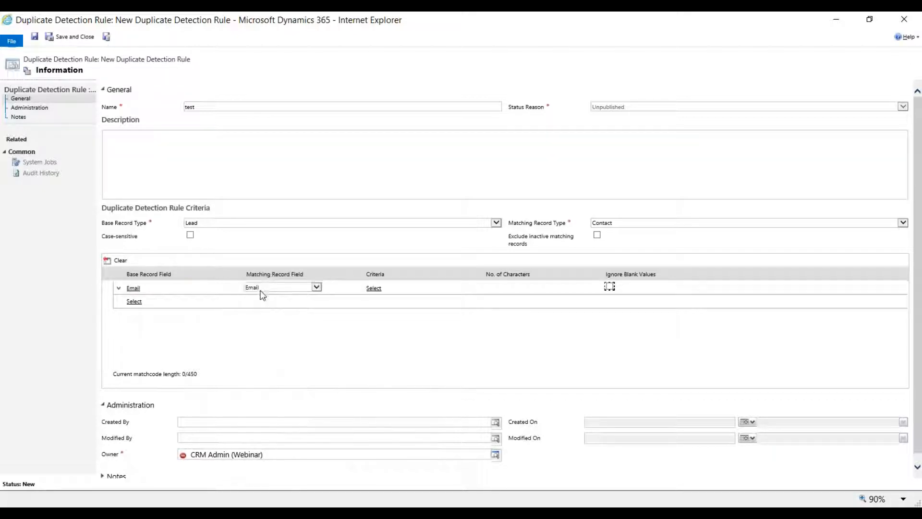
# Set the Email criterion to Exact Match with blank values ignored, and close the new rule without saving.
pyautogui.click(380, 289)
pyautogui.click(382, 289)
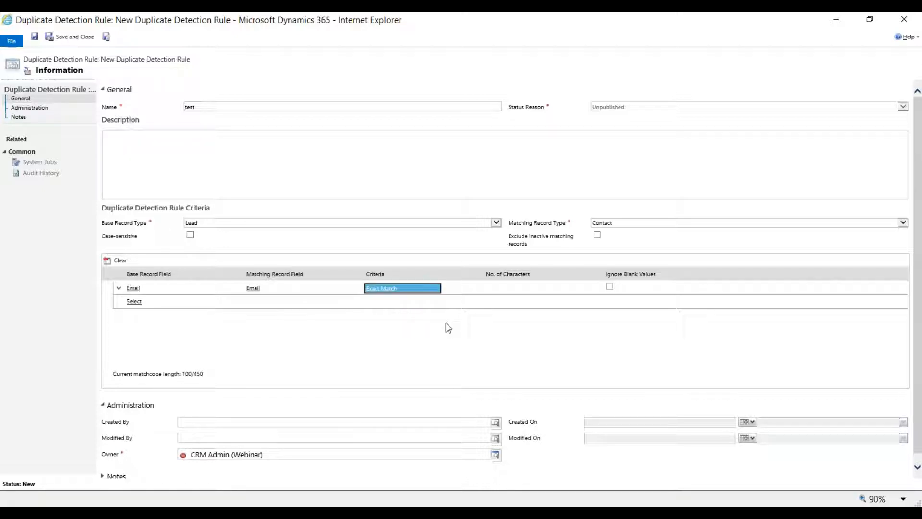
pyautogui.click(609, 287)
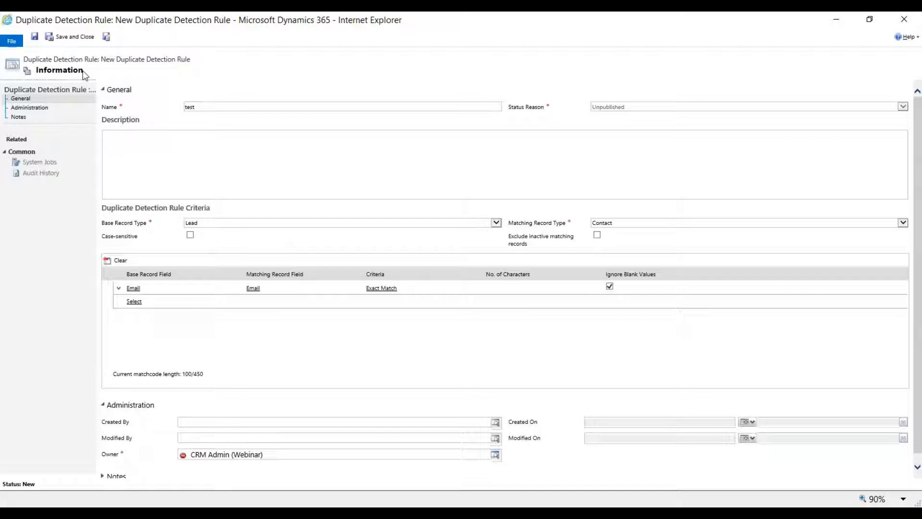
pyautogui.click(896, 17)
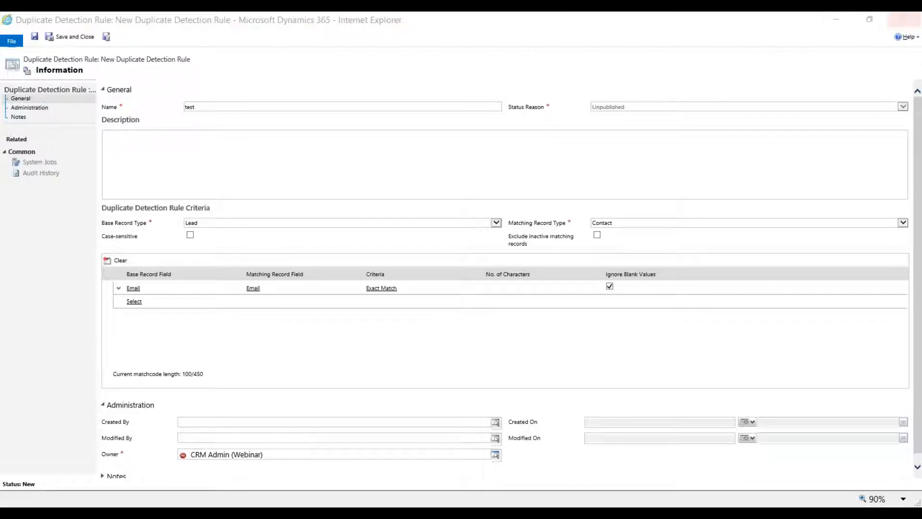
pyautogui.click(418, 270)
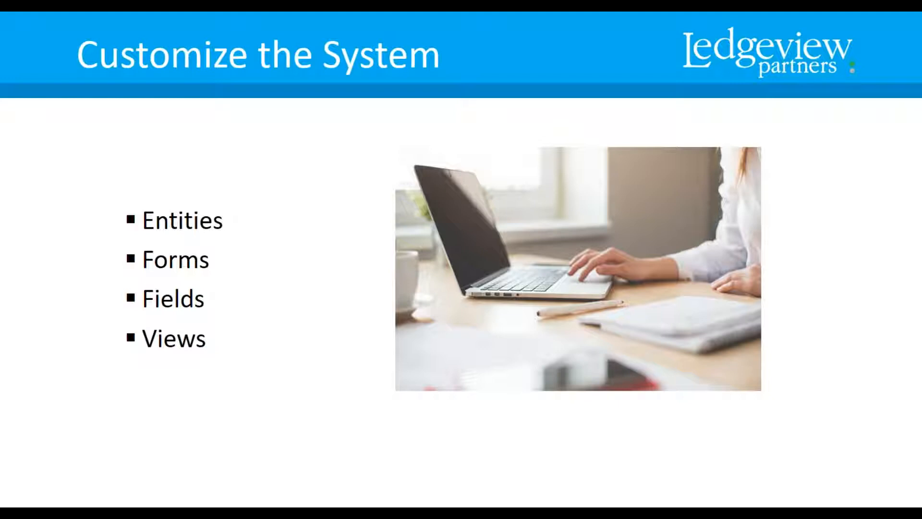
# Return to Dynamics 365 and open Customize the System under Customizations in a maximized window.
pyautogui.hotkey('alt', 'Tab')
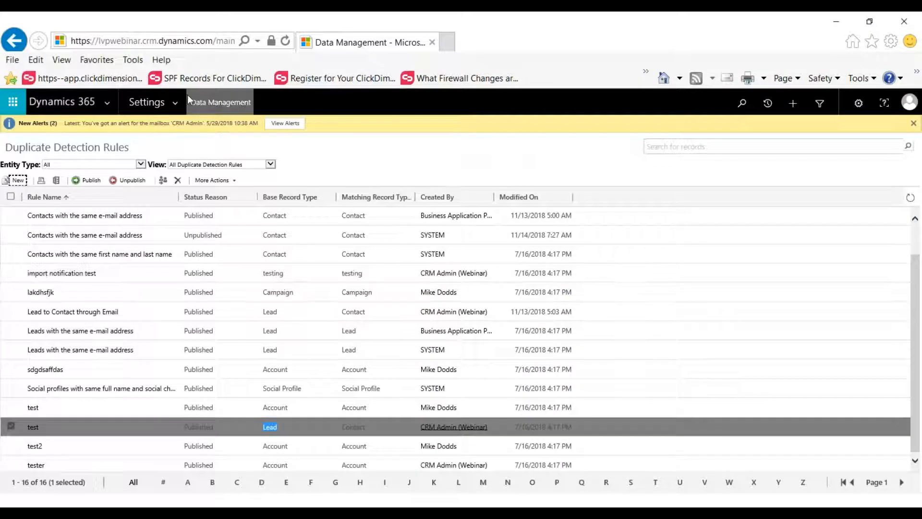
pyautogui.click(175, 103)
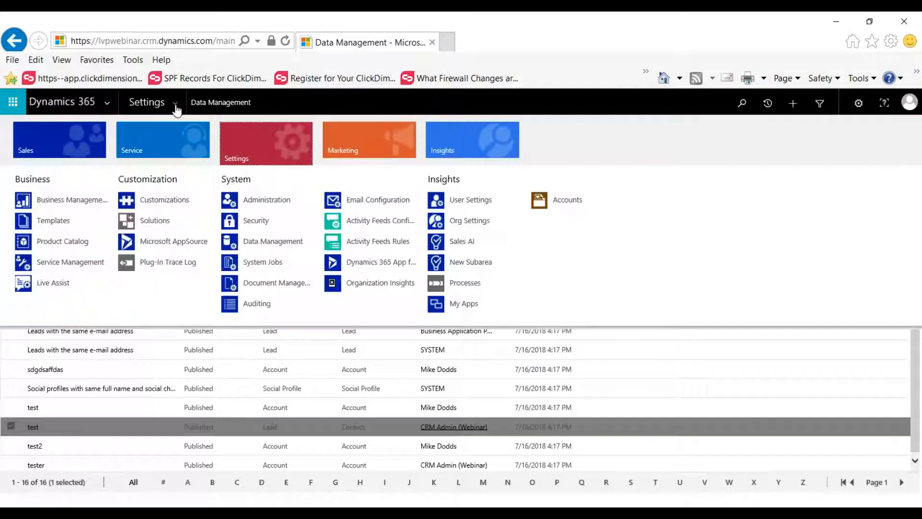
pyautogui.click(185, 200)
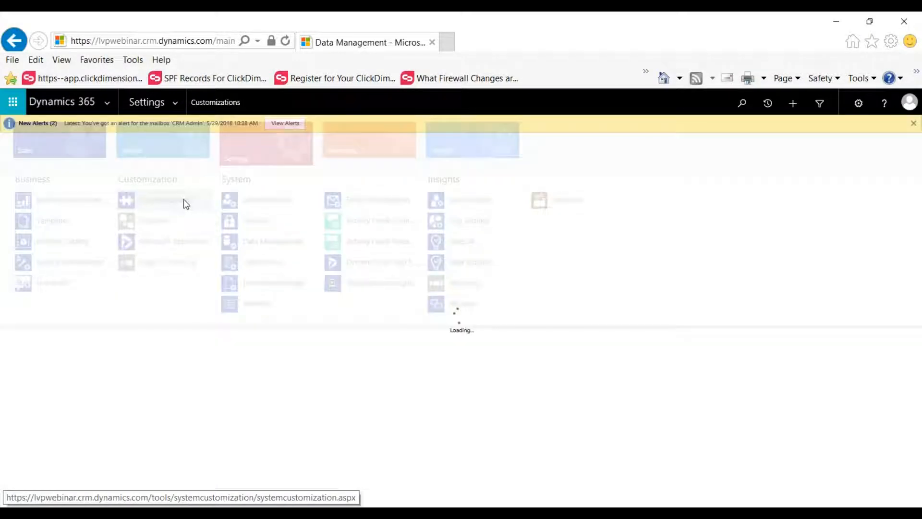
pyautogui.click(105, 185)
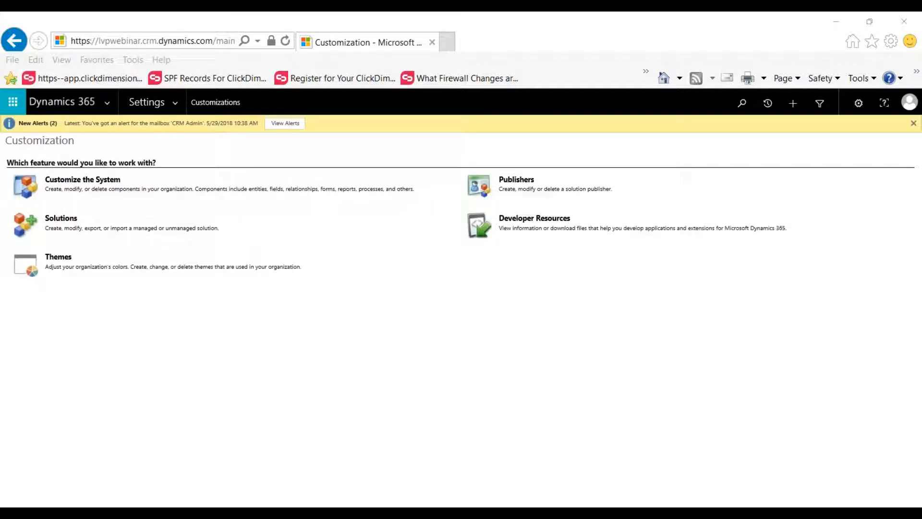
pyautogui.doubleClick(375, 63)
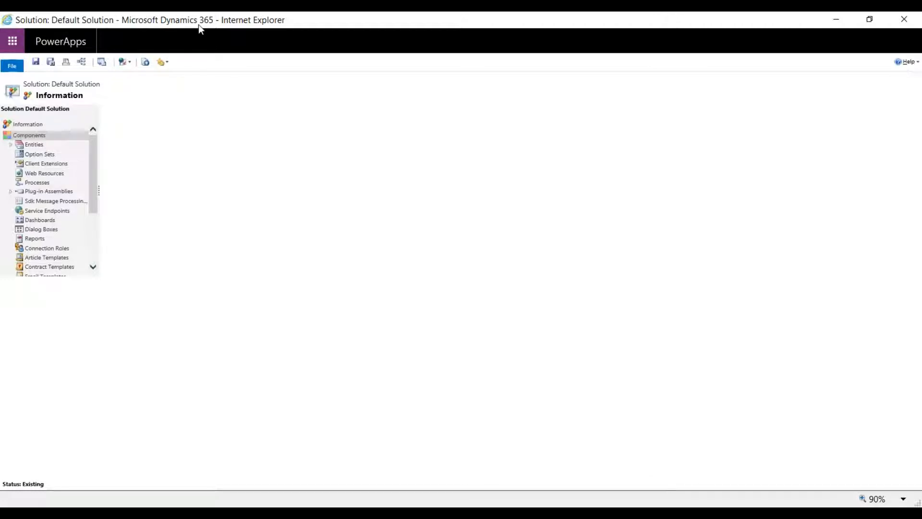
pyautogui.moveTo(198, 25); pyautogui.dragTo(250, 3)
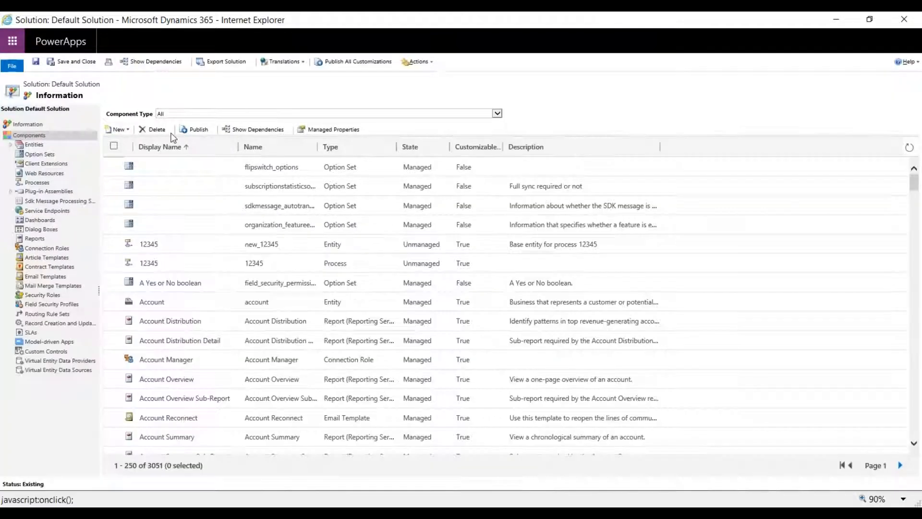
# Expand the entities of the Default Solution and open the Account entity's definition to review its general settings.
pyautogui.click(10, 144)
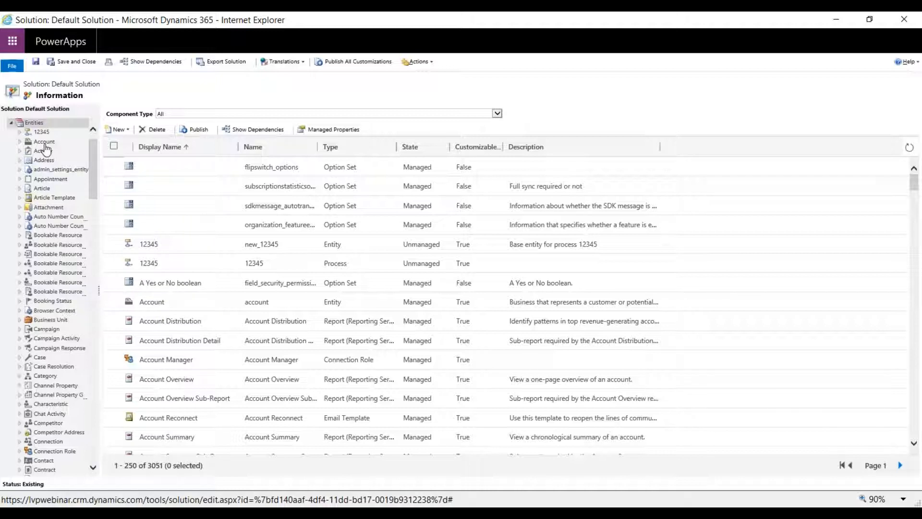
pyautogui.click(44, 143)
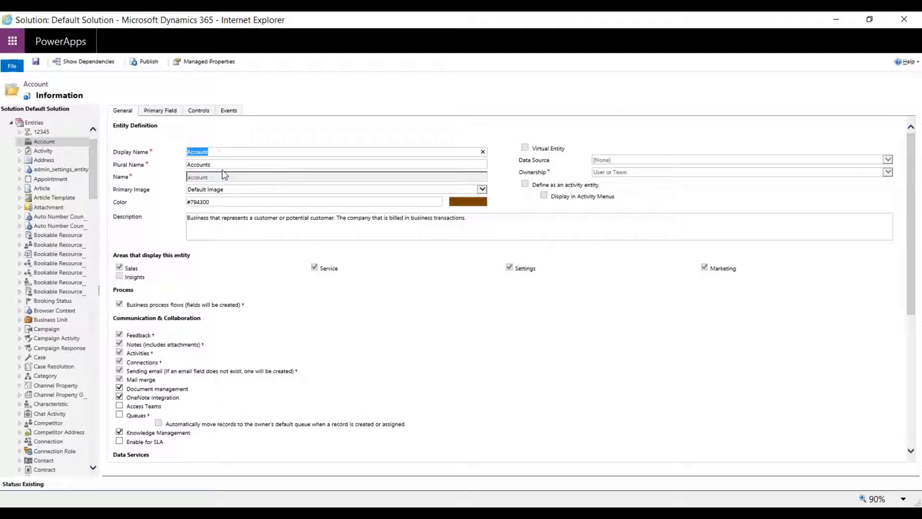
pyautogui.press('Tab')
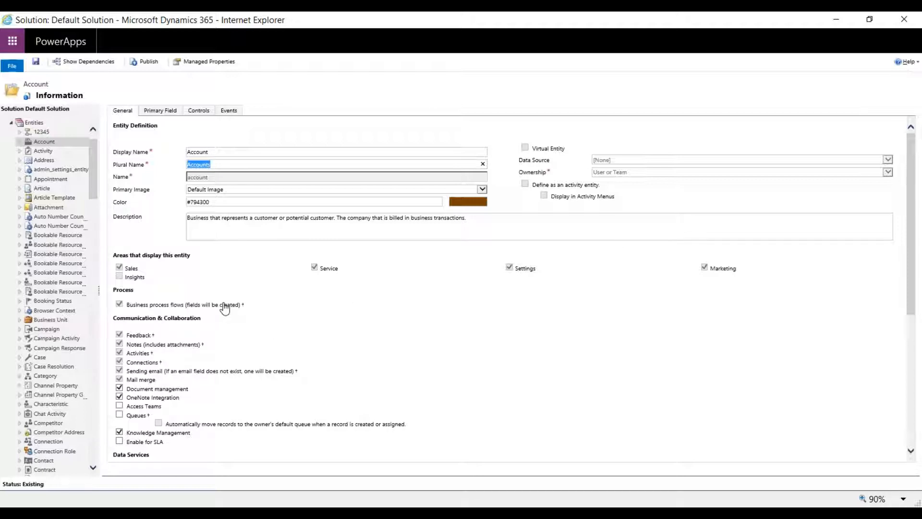
# Review the Account entity's process, collaboration, data services, auditing, and Outlook and mobile settings in its definition.
pyautogui.scroll(-1, 226, 305)
pyautogui.scroll(-1, 229, 306)
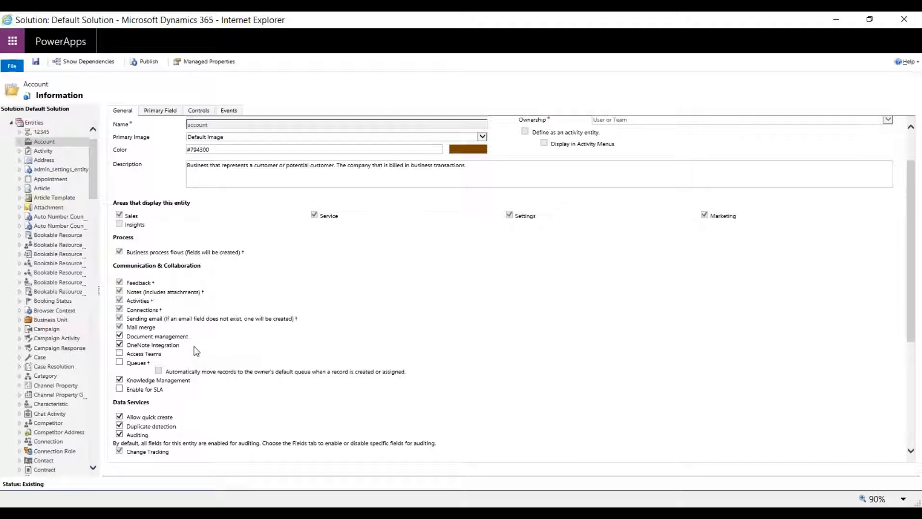
pyautogui.scroll(-1, 198, 351)
pyautogui.scroll(-1, 197, 345)
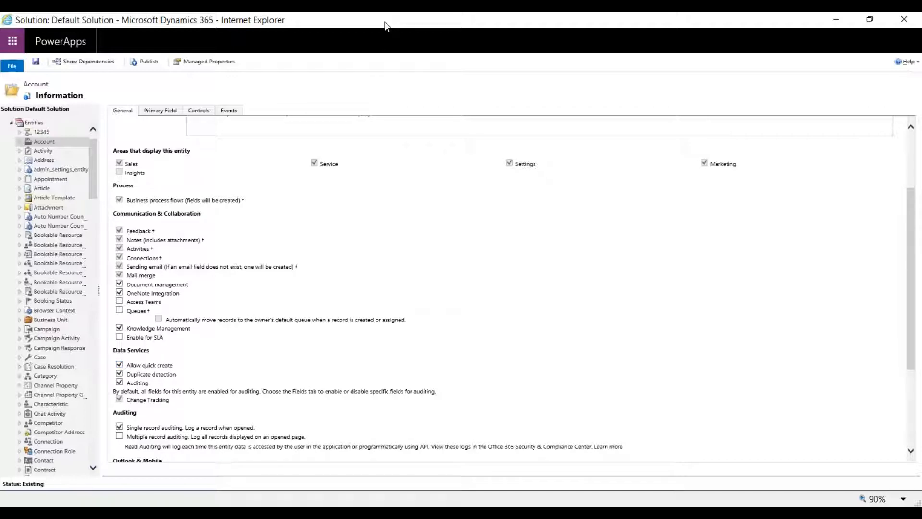
pyautogui.moveTo(393, 25); pyautogui.dragTo(392, 109)
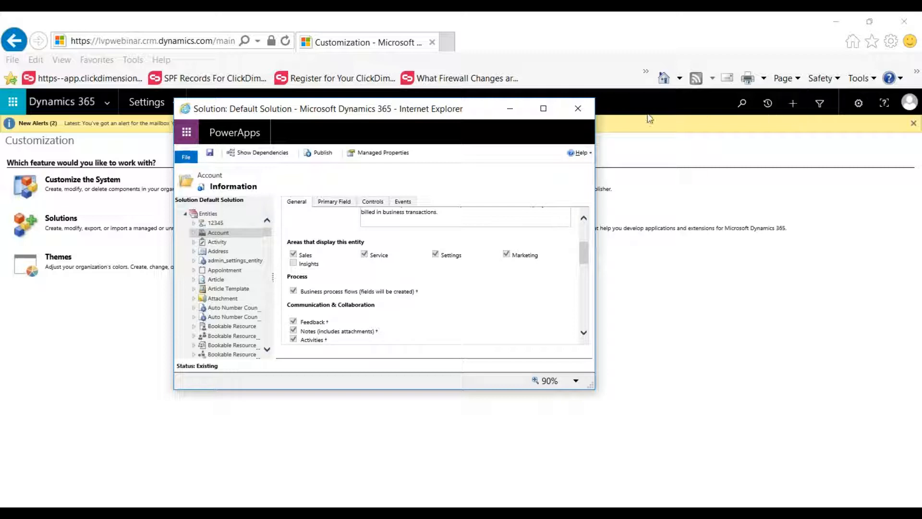
pyautogui.click(550, 111)
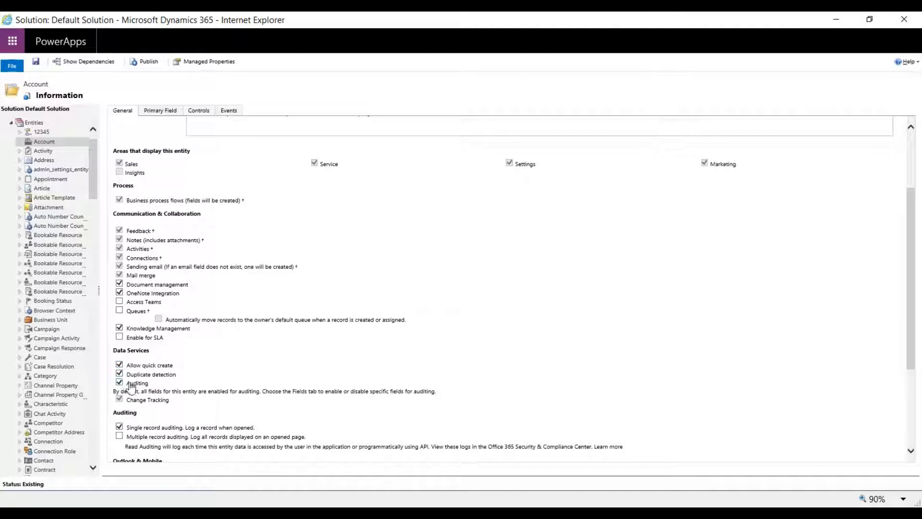
pyautogui.scroll(-3, 240, 368)
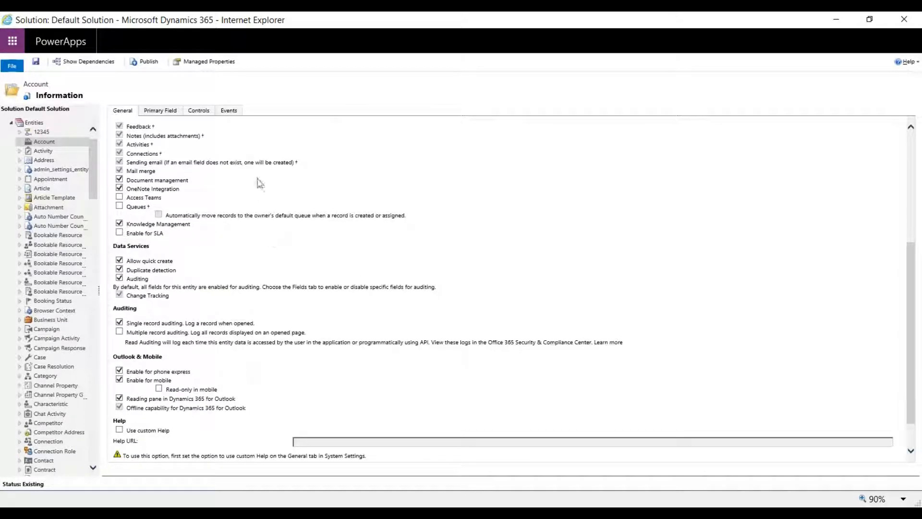
# Review the Account entity's primary field definition and return to the solution's list of entities.
pyautogui.click(168, 110)
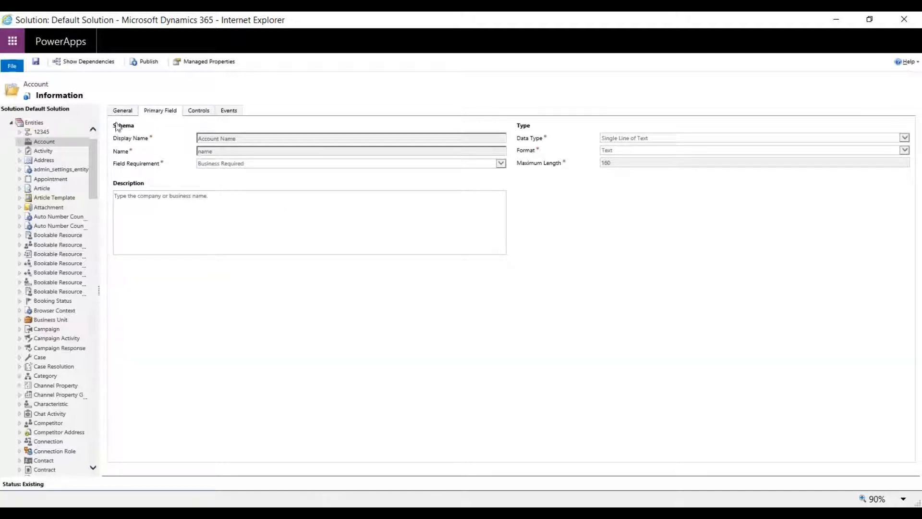
pyautogui.click(126, 111)
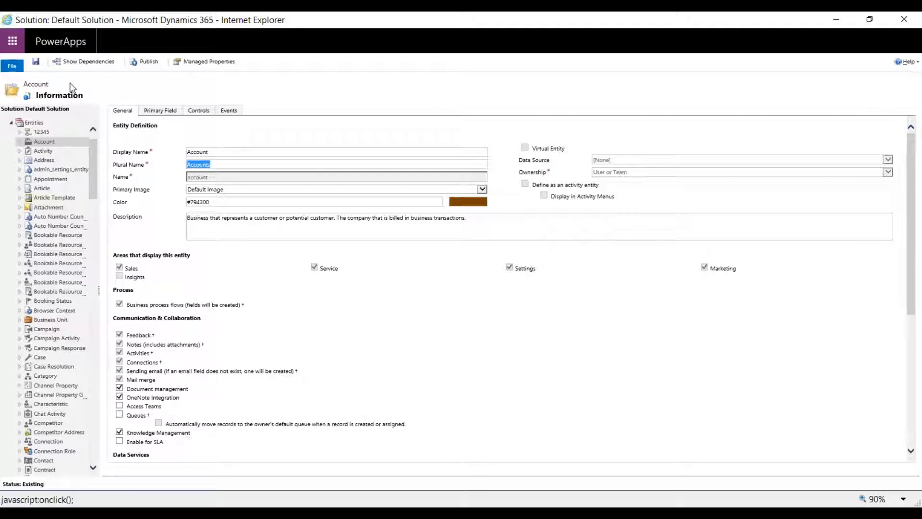
pyautogui.click(33, 123)
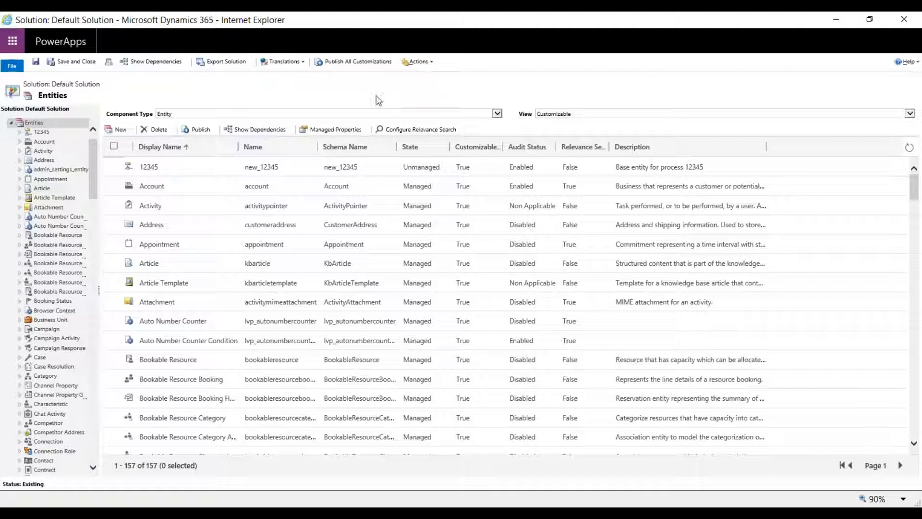
# Expand the Account entity's components, list its forms, and open the first main form named New Form in the form editor.
pyautogui.click(44, 142)
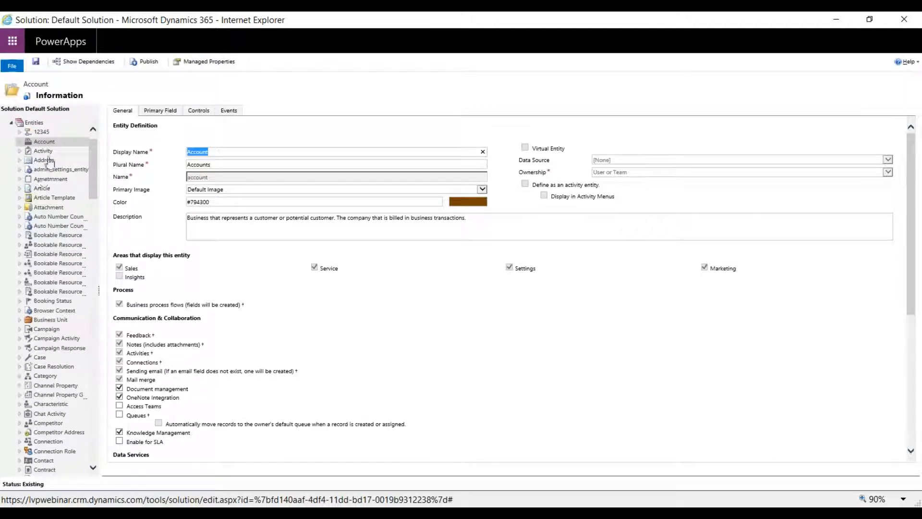
pyautogui.doubleClick(43, 142)
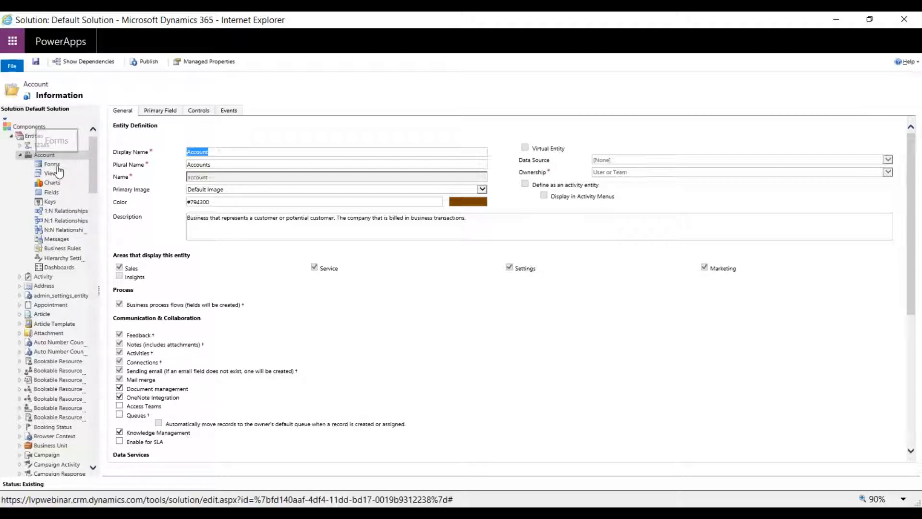
pyautogui.click(75, 165)
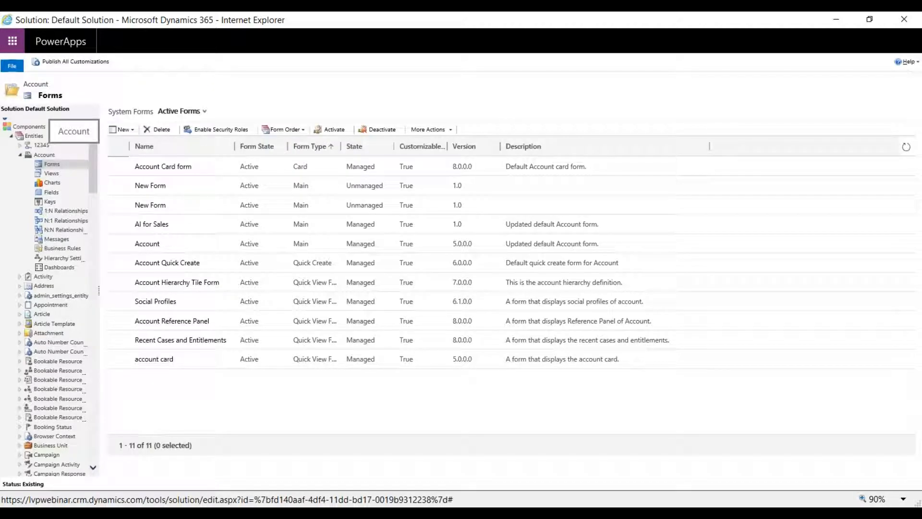
pyautogui.doubleClick(207, 183)
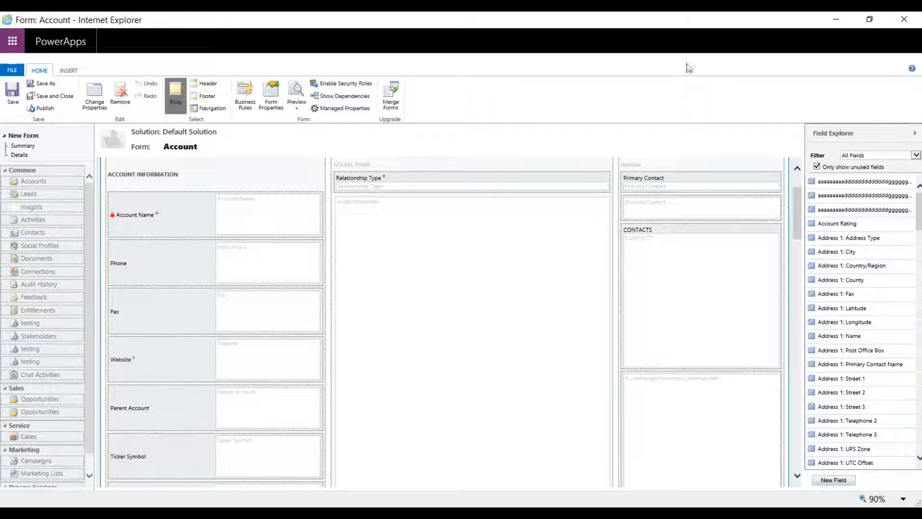
# Close the Account form editor and minimize the Default Solution window to return to the Customization page.
pyautogui.doubleClick(625, 22)
pyautogui.moveTo(345, 217); pyautogui.dragTo(0, 110)
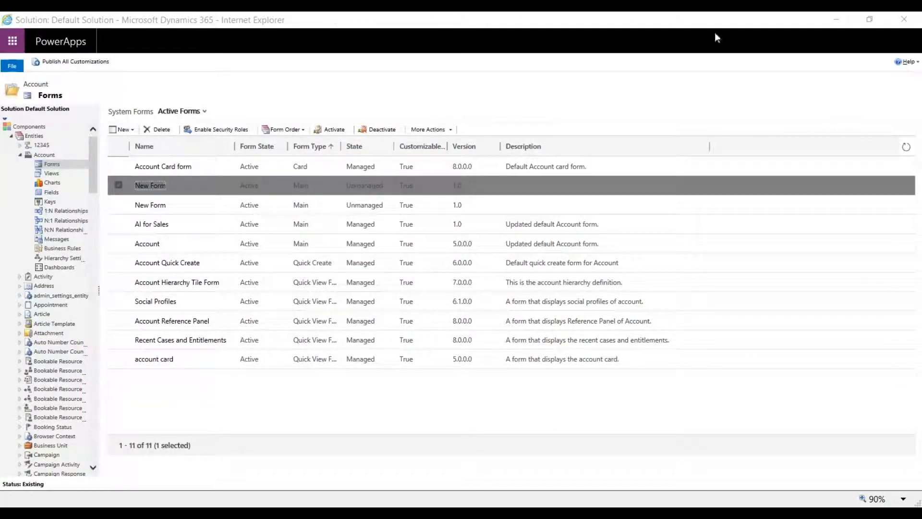
pyautogui.click(842, 18)
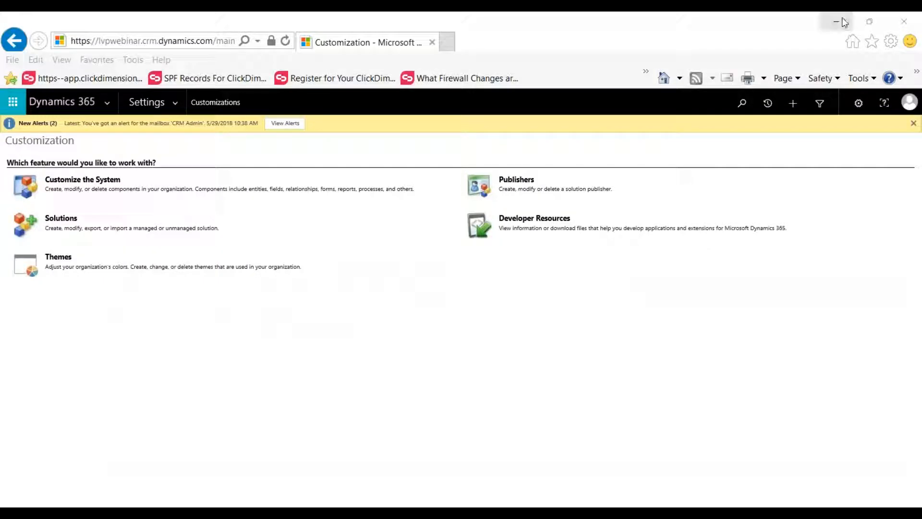
# Duplicate the Dynamics 365 tab, dismiss the pending email warning, and open the Widgets R Us Corporate account record.
pyautogui.click(347, 43)
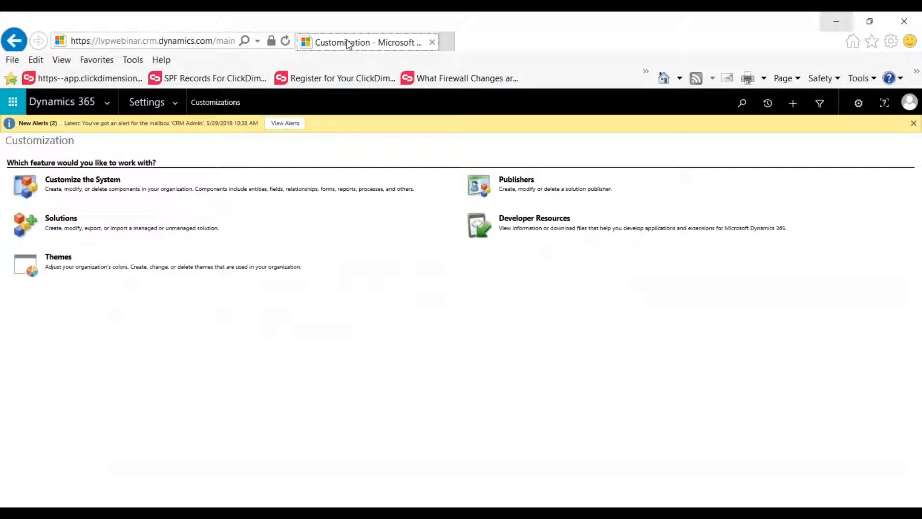
pyautogui.hotkey('ctrl', 'k')
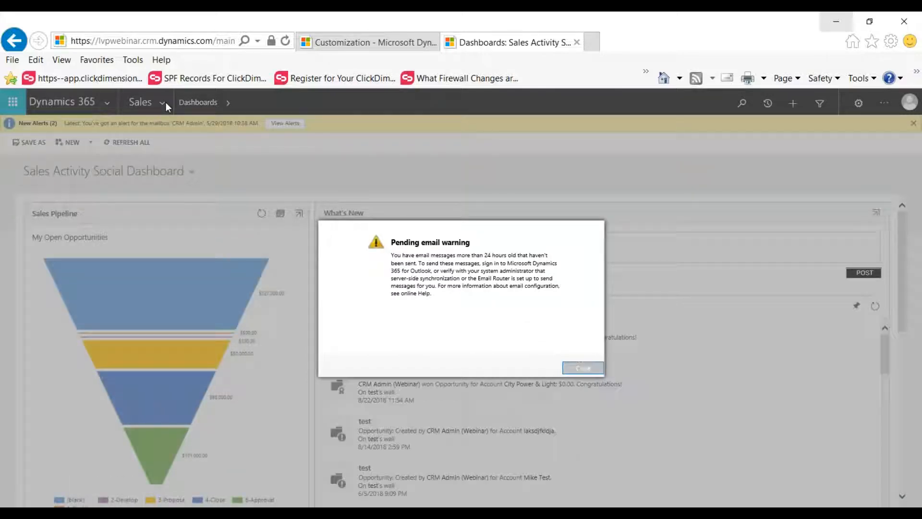
pyautogui.click(583, 368)
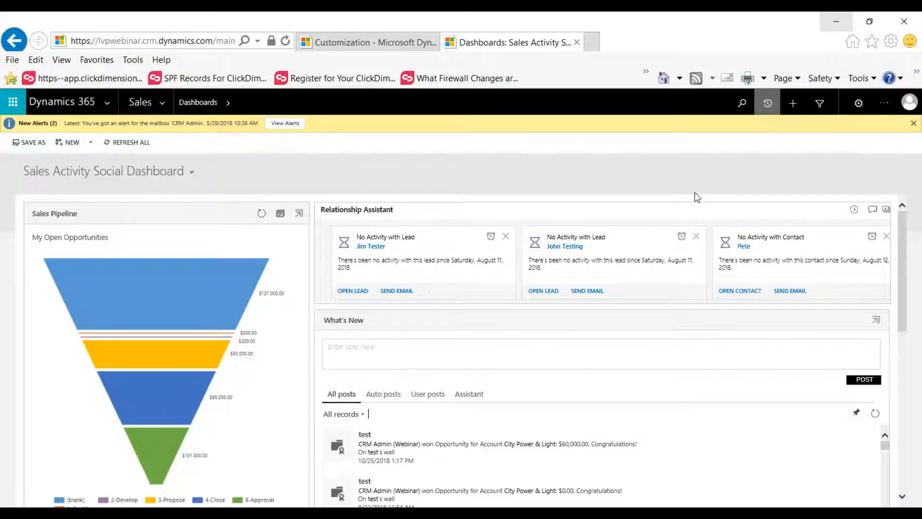
pyautogui.click(289, 149)
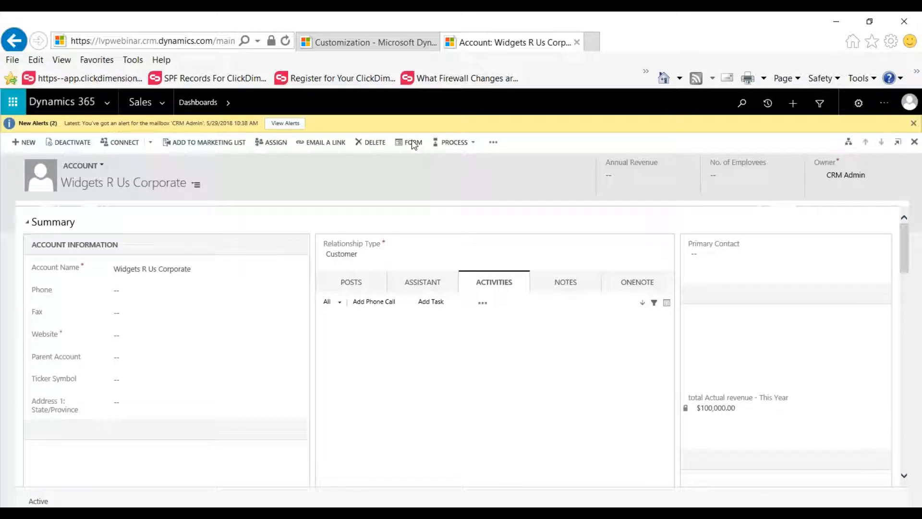
# Open the account record's form for editing and move the Phone field below Fax in Account Information.
pyautogui.click(412, 144)
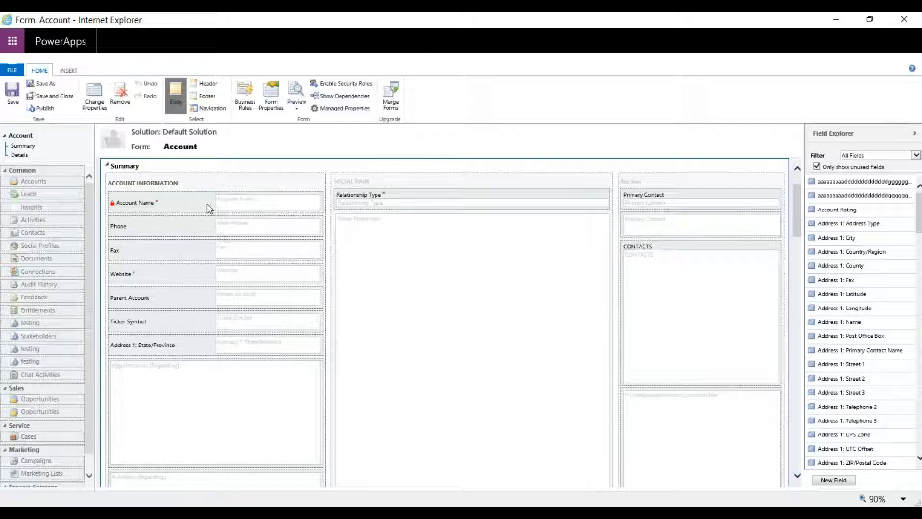
pyautogui.moveTo(216, 225); pyautogui.dragTo(239, 252)
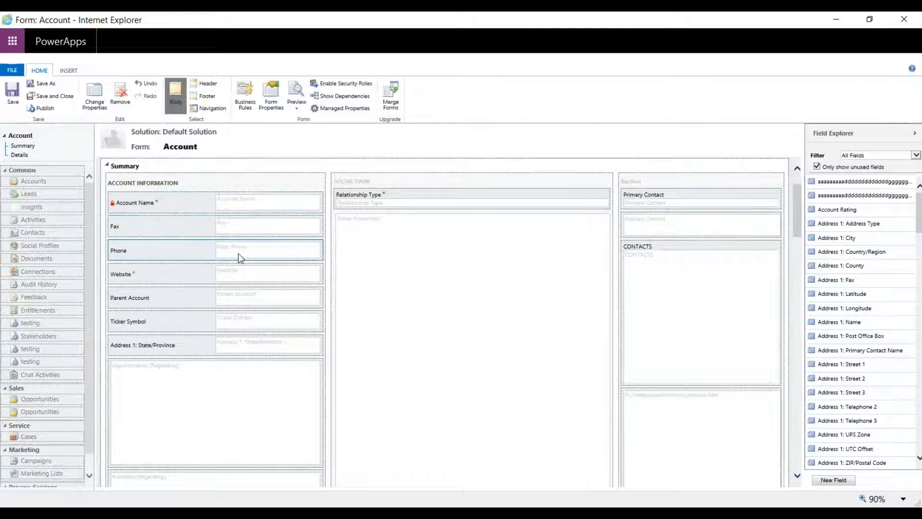
# Open the Fax field's properties on the form and review its display, formatting and details settings.
pyautogui.doubleClick(207, 228)
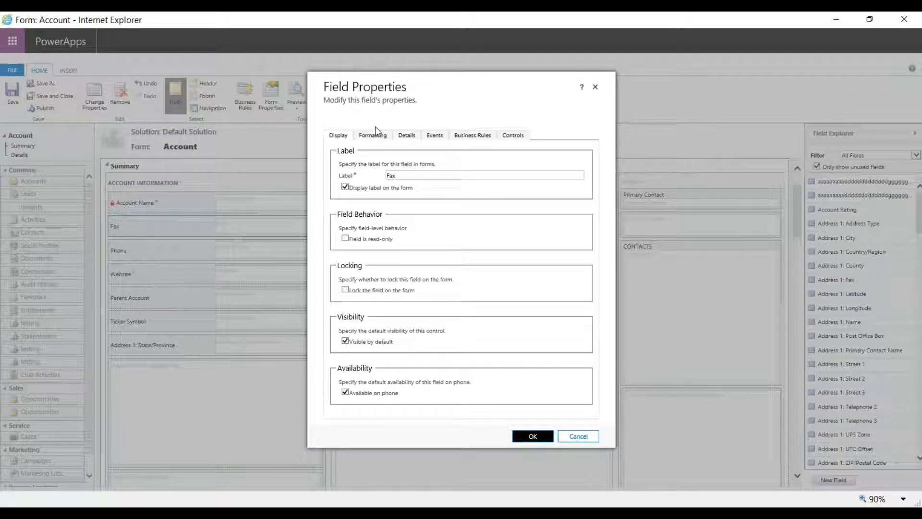
pyautogui.click(409, 176)
pyautogui.click(410, 136)
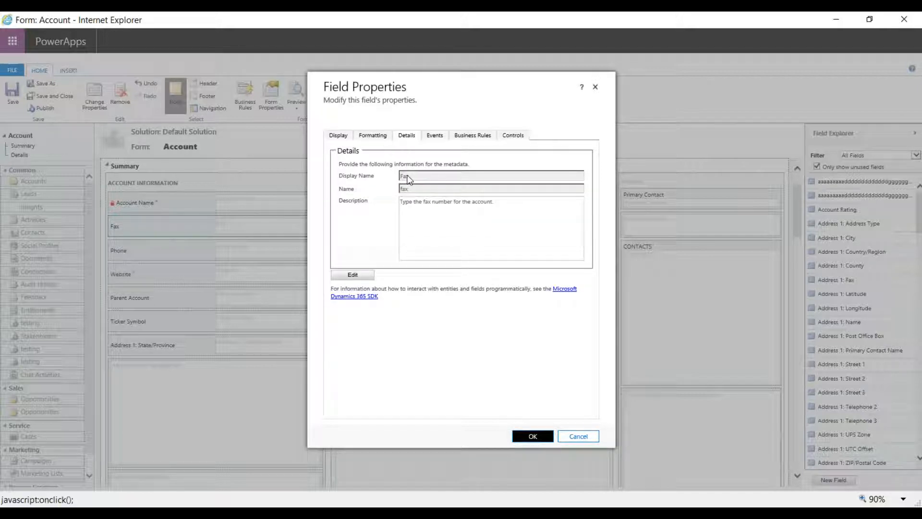
pyautogui.click(337, 136)
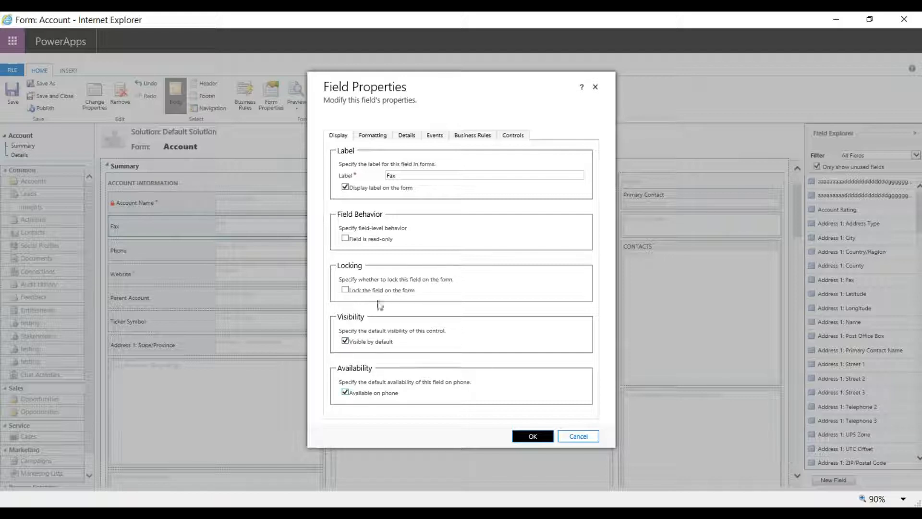
pyautogui.click(372, 136)
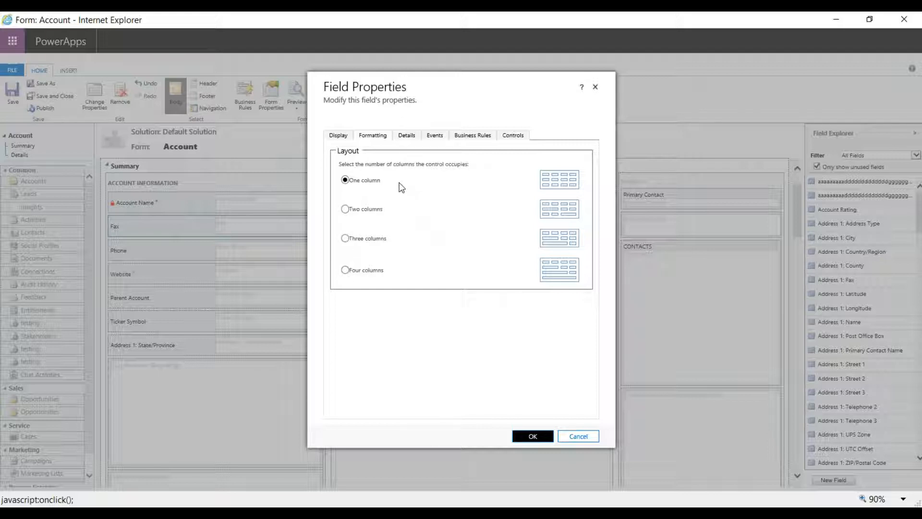
pyautogui.click(408, 137)
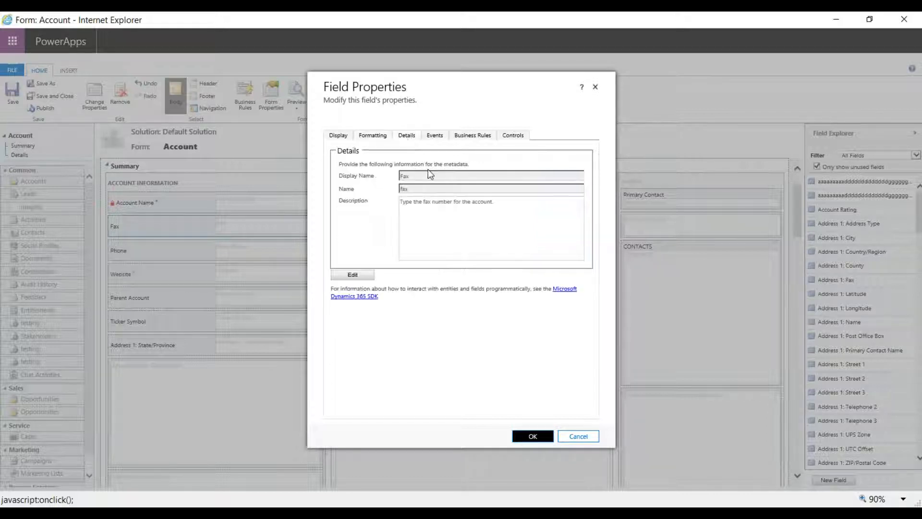
# Open the Fax field's definition, examine the Field Requirement options, and close it without saving.
pyautogui.click(360, 277)
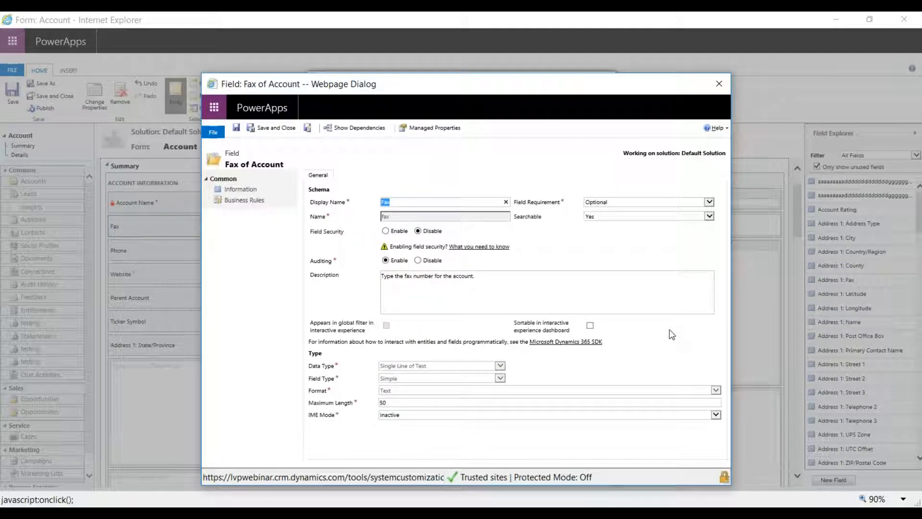
pyautogui.click(610, 205)
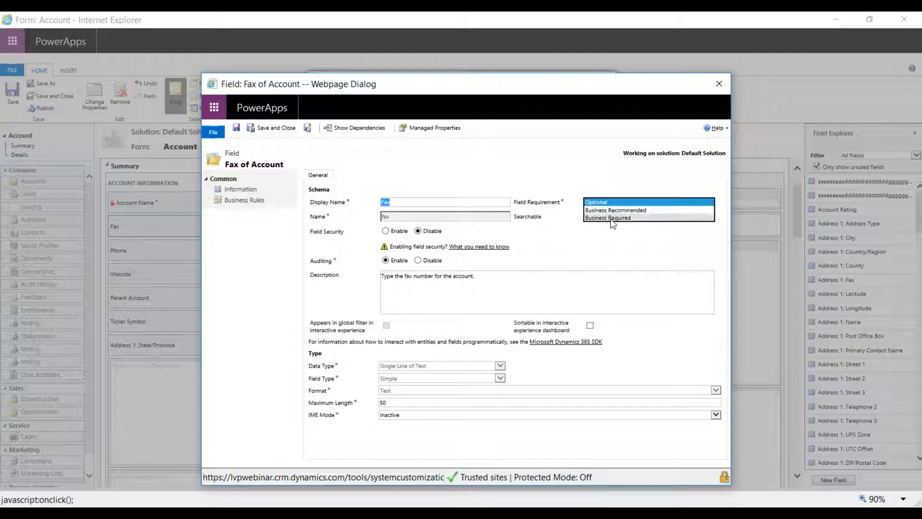
pyautogui.click(598, 169)
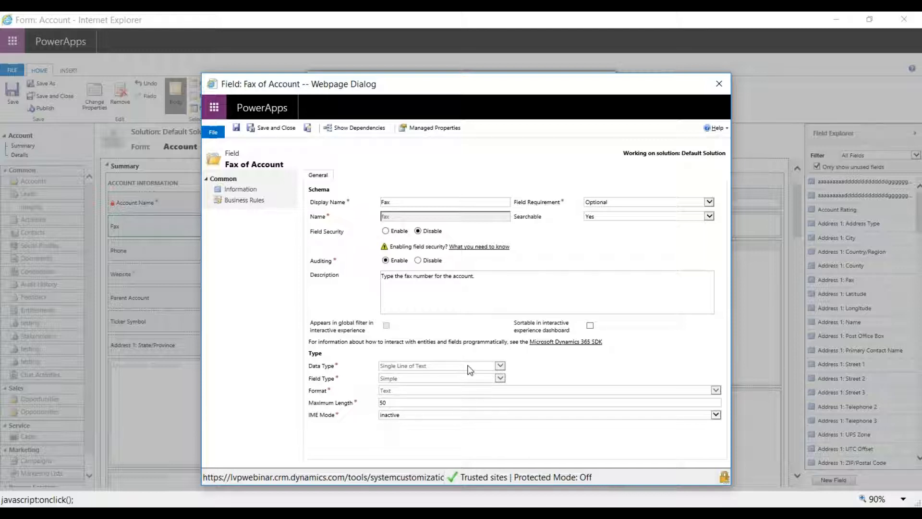
pyautogui.click(720, 85)
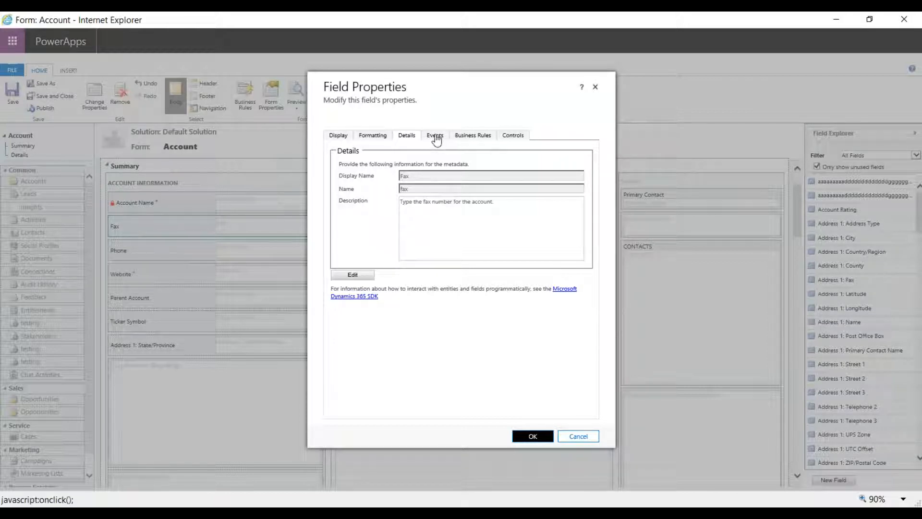
# Review the Fax field's business rules and controls, and close its properties without changes.
pyautogui.click(473, 139)
pyautogui.click(510, 138)
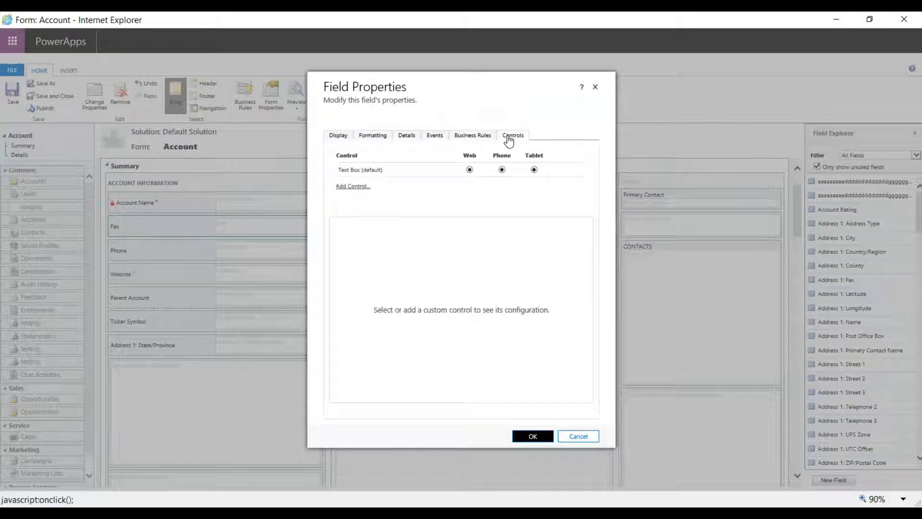
pyautogui.click(569, 437)
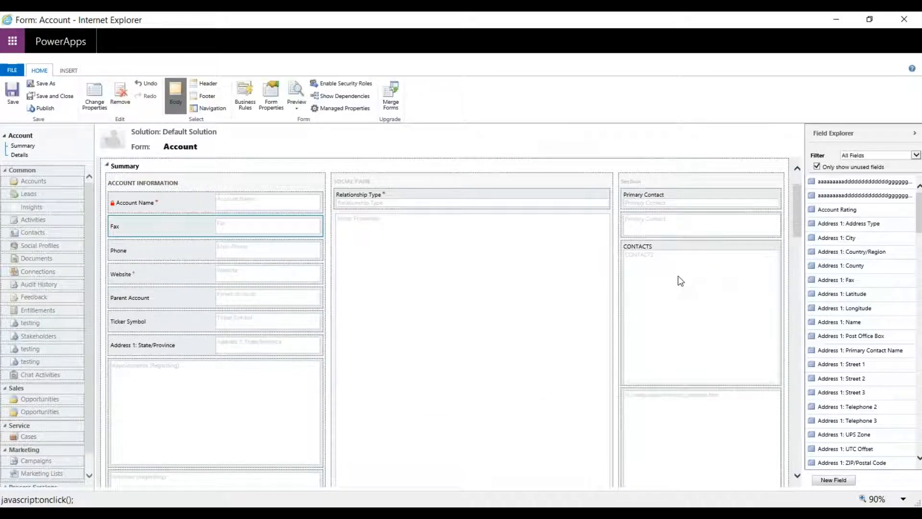
# Open the properties of the Contacts list on the Account form and examine the data source's Records options.
pyautogui.click(687, 278)
pyautogui.doubleClick(686, 276)
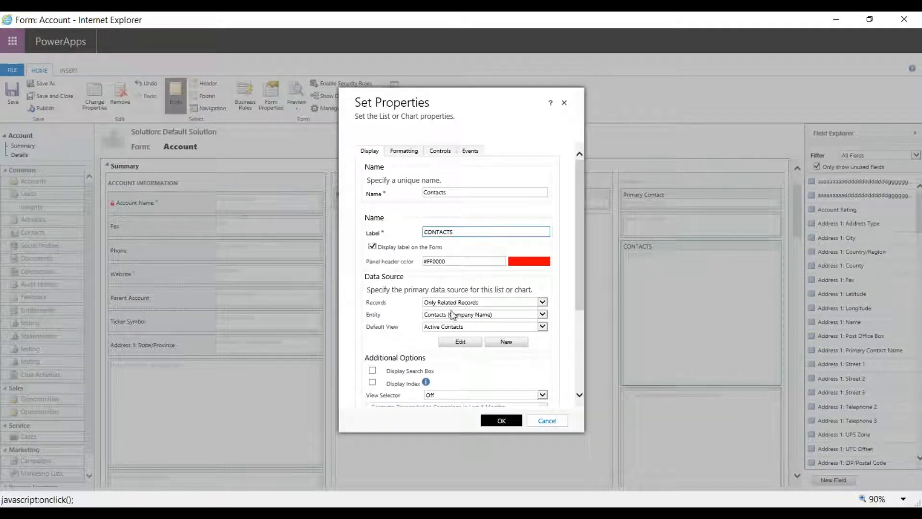
pyautogui.scroll(-2, 454, 314)
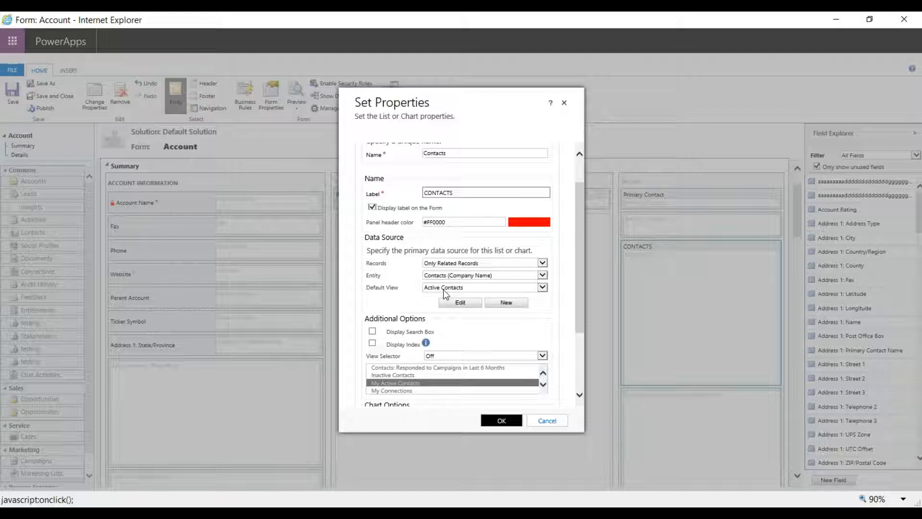
pyautogui.click(444, 263)
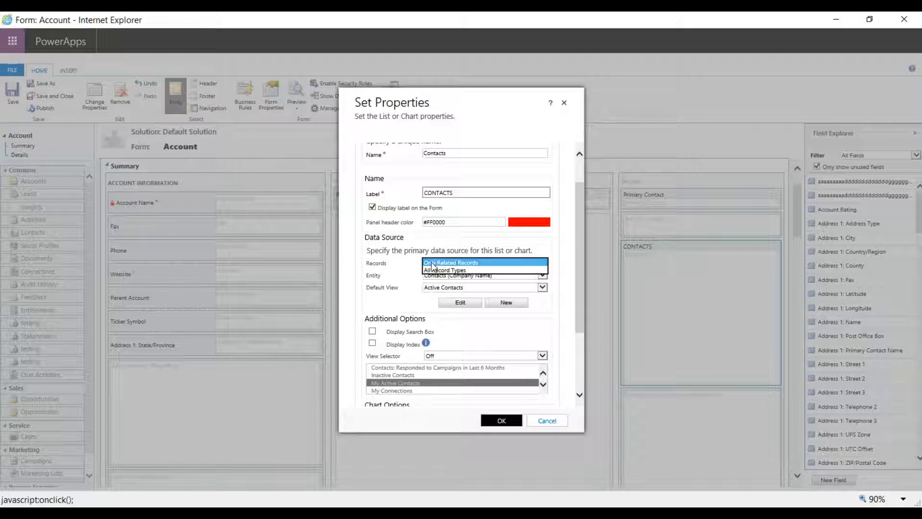
pyautogui.click(382, 253)
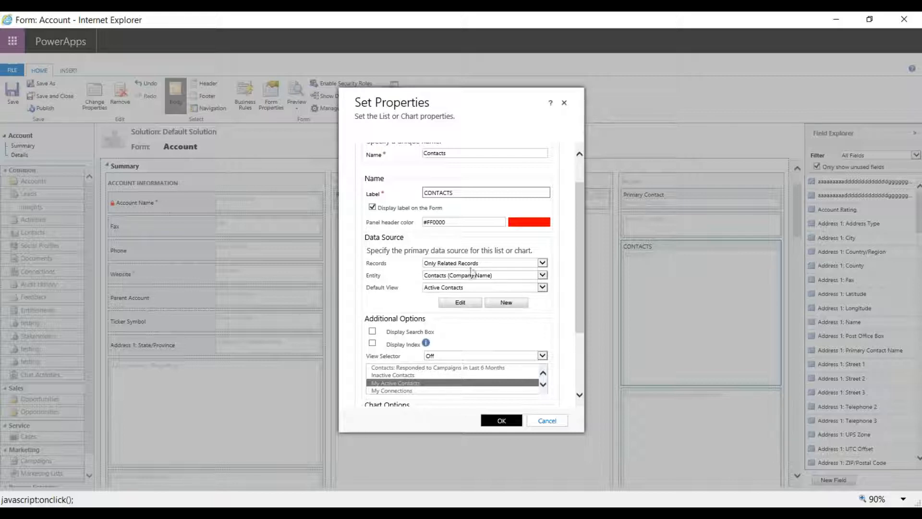
# Set the Contacts list's view selector to Show Selected Views, include Active Contacts, Active Contacts Subgrid View and All Contacts, and apply the properties.
pyautogui.scroll(-1, 499, 305)
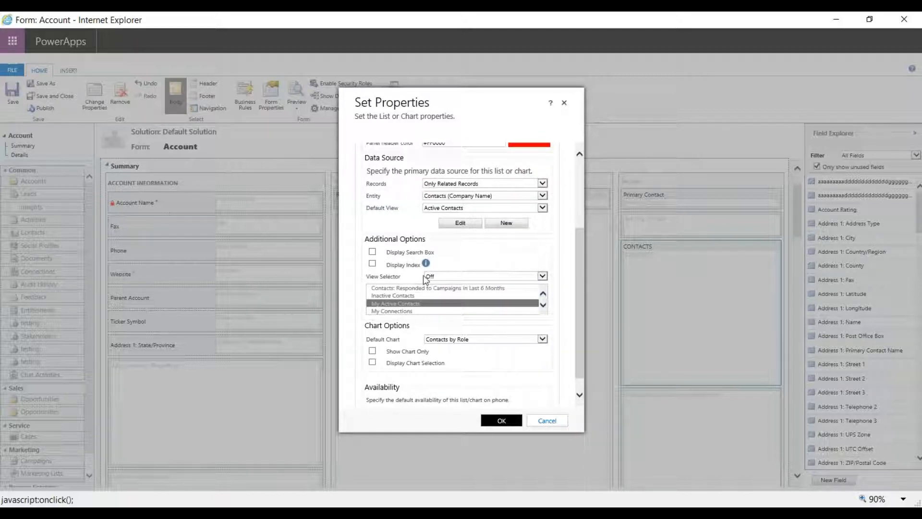
pyautogui.click(439, 276)
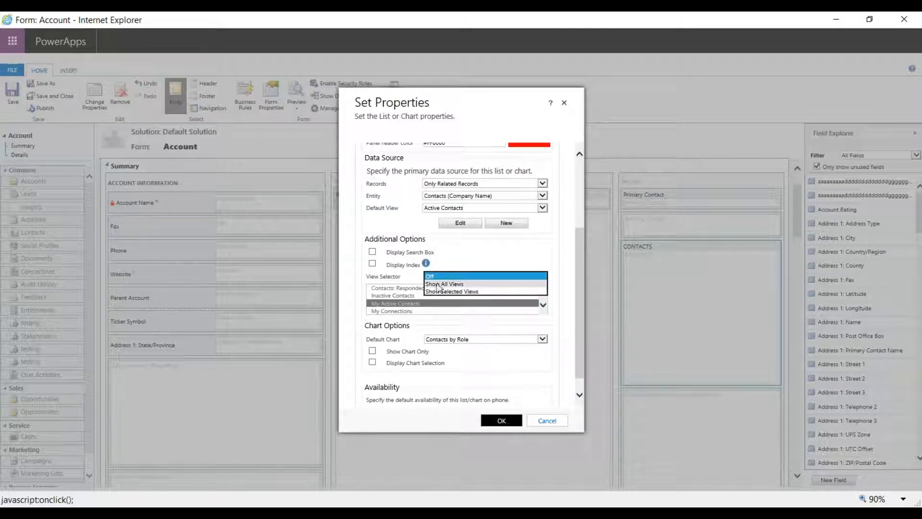
pyautogui.click(439, 291)
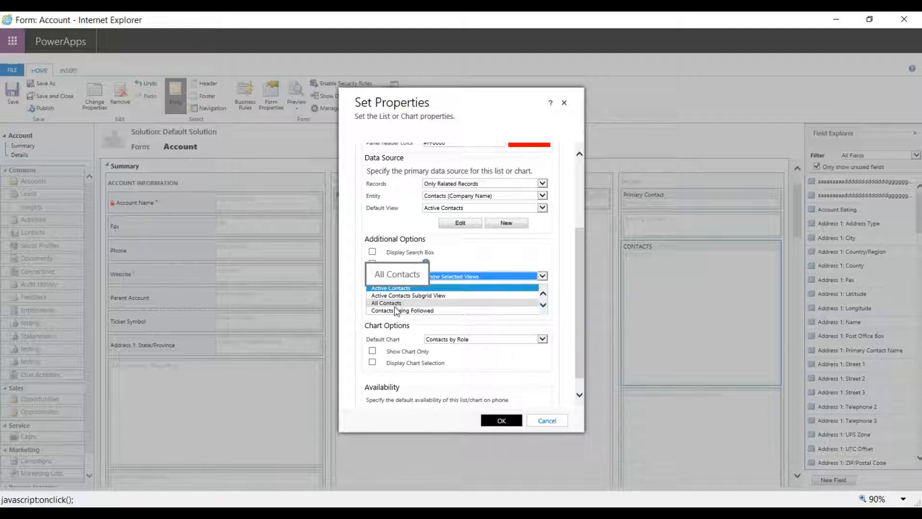
pyautogui.keyDown('shift'); pyautogui.click(407, 303); pyautogui.keyUp('shift')
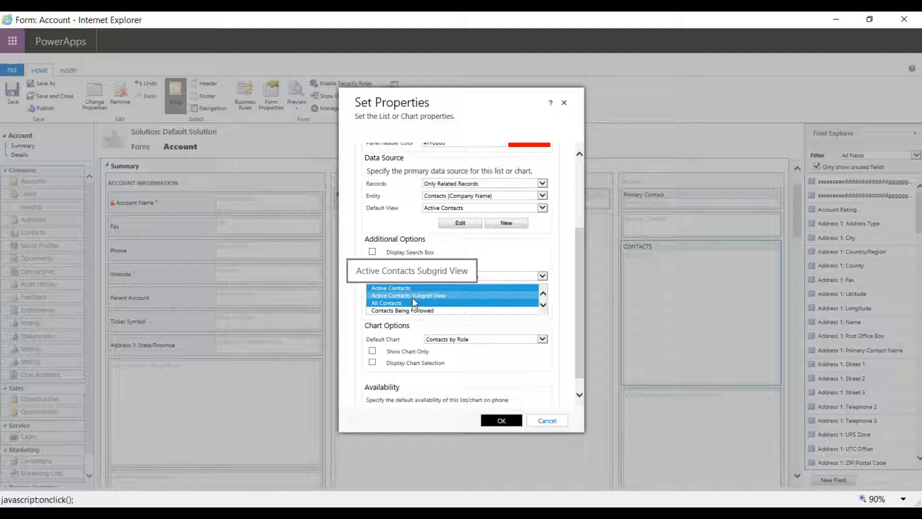
pyautogui.click(502, 421)
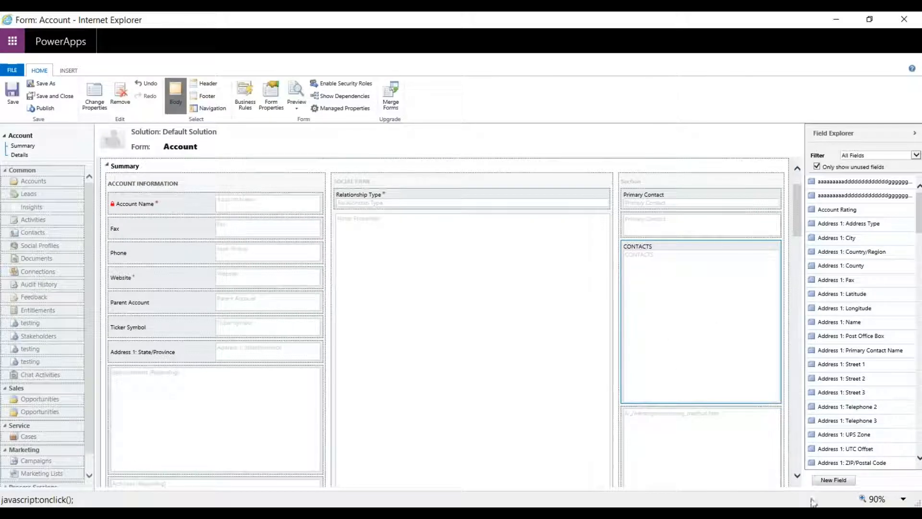
# Start a new Account field with the display name Test Field and set its requirement to Business Required.
pyautogui.click(829, 481)
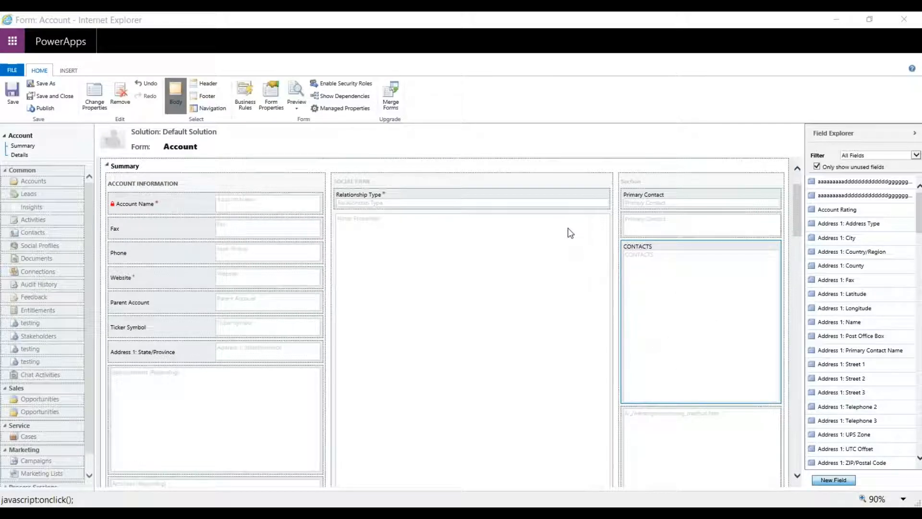
pyautogui.moveTo(403, 82); pyautogui.dragTo(446, 37)
pyautogui.write('Test Field')
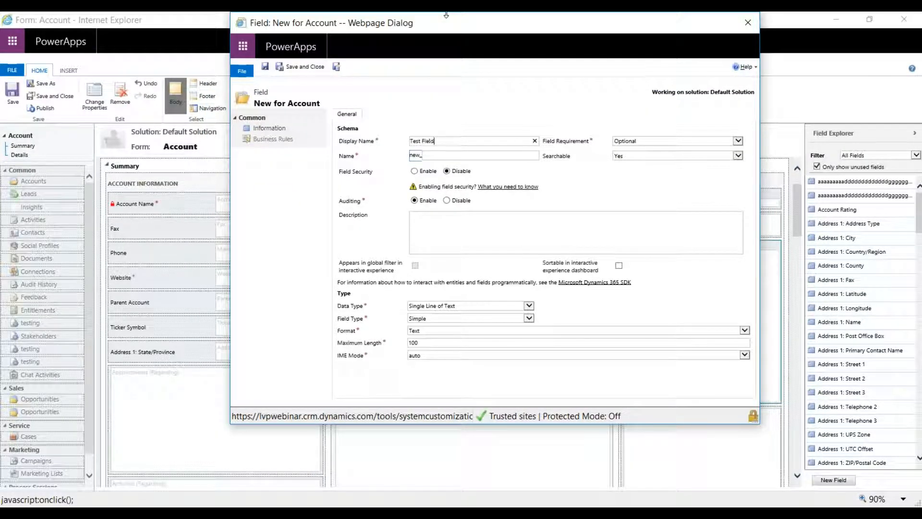
pyautogui.press('Tab')
pyautogui.click(647, 142)
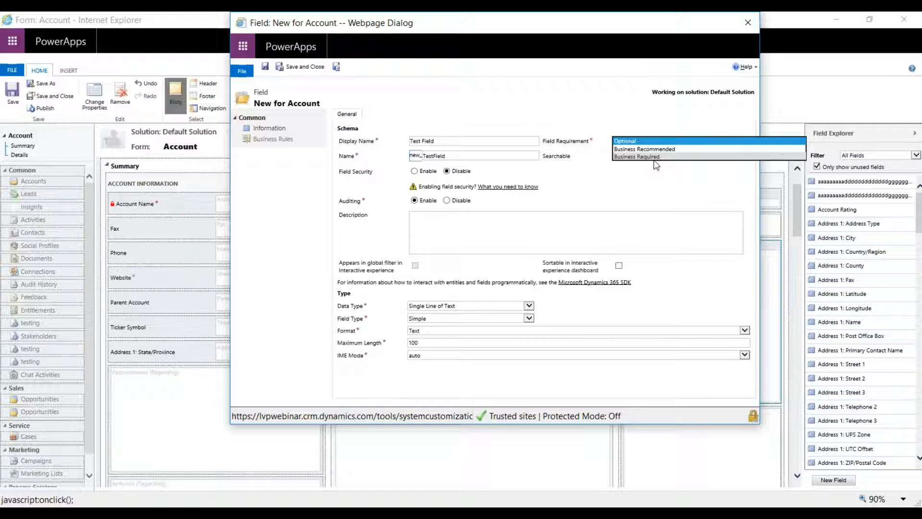
pyautogui.click(636, 156)
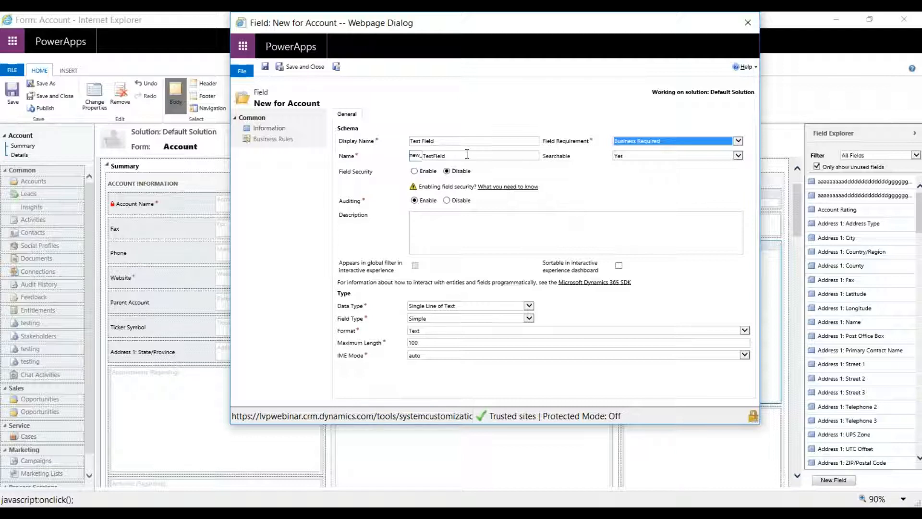
pyautogui.click(411, 158)
pyautogui.click(465, 158)
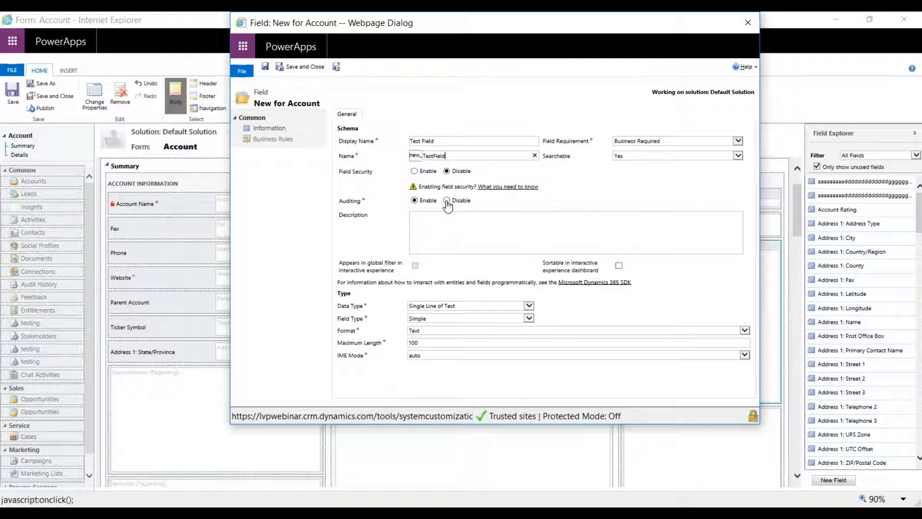
# Set the new field's data type to Whole Number with a minimum value of 1 and a maximum value of 5.
pyautogui.click(464, 305)
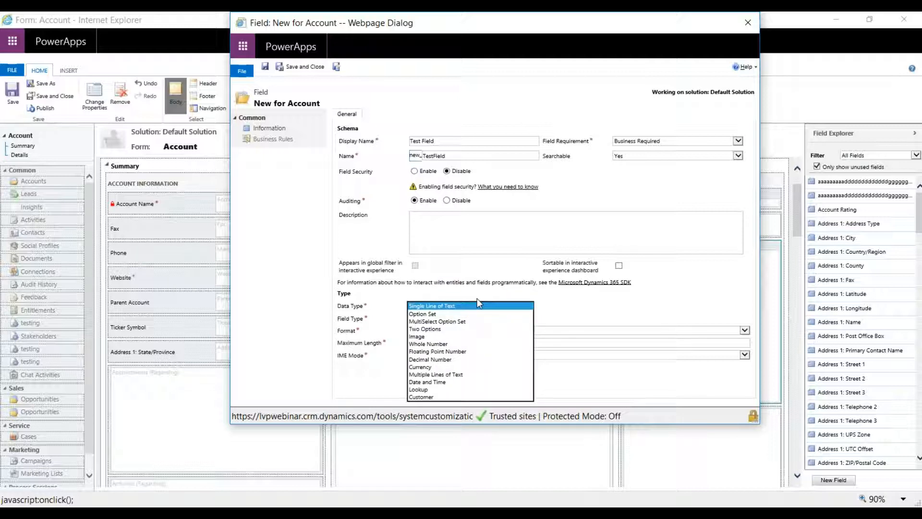
pyautogui.click(486, 343)
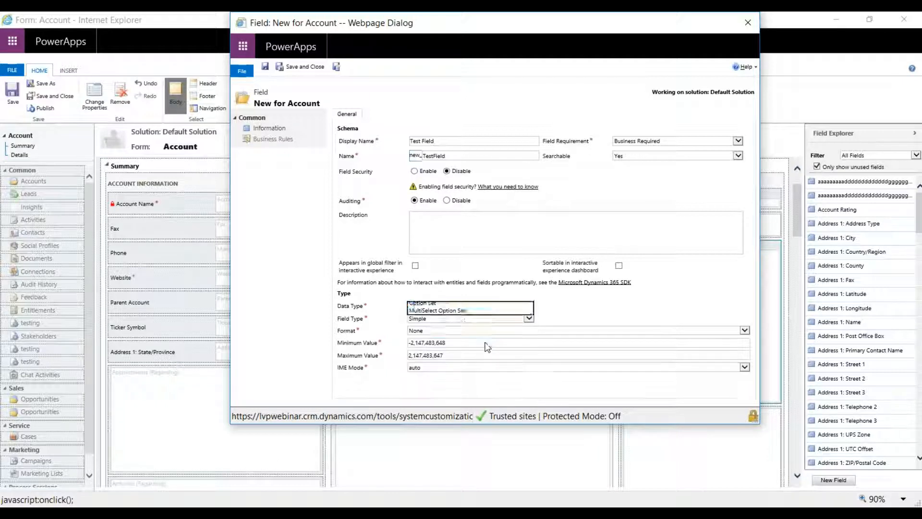
pyautogui.click(458, 342)
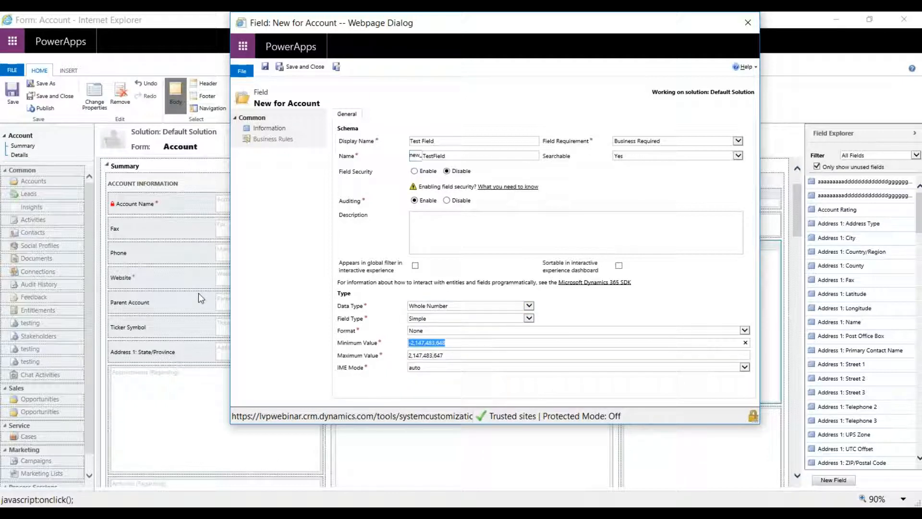
pyautogui.write('1')
pyautogui.press('Tab')
pyautogui.write('5')
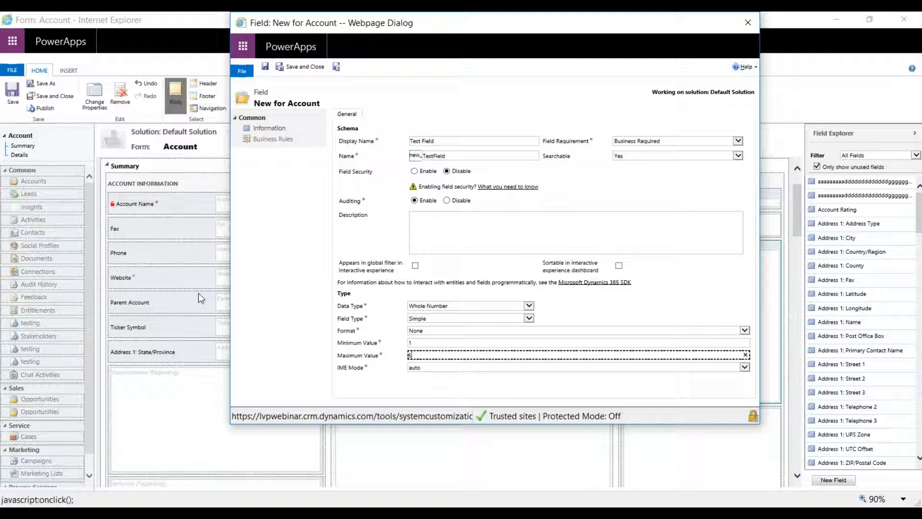
pyautogui.click(289, 327)
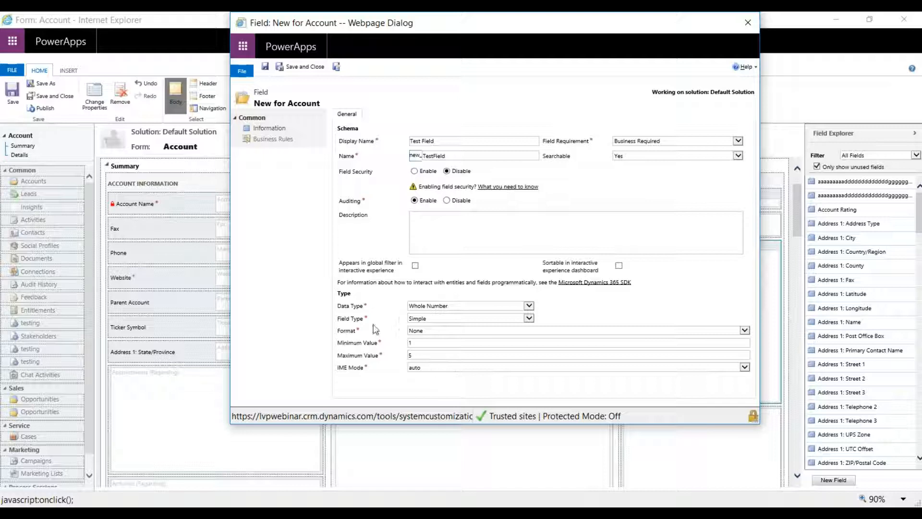
# Examine the Field Type options of the new field and switch its data type to Currency.
pyautogui.click(424, 319)
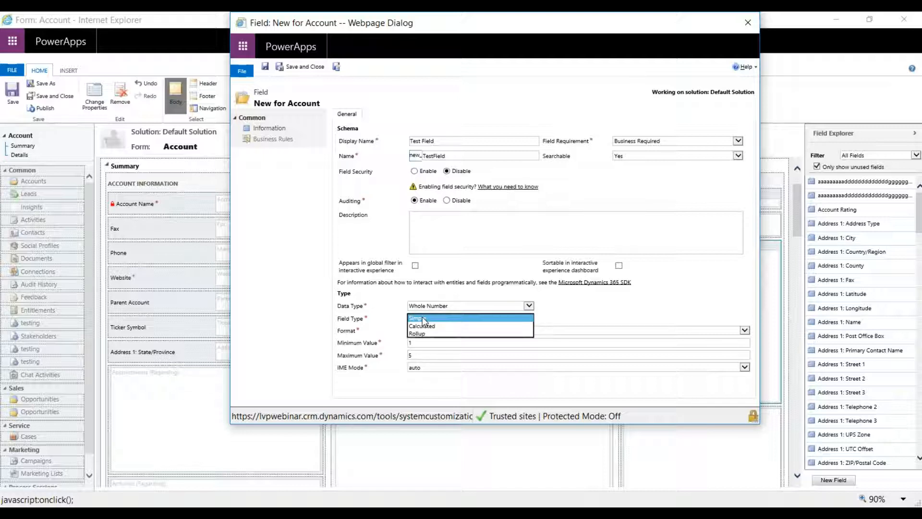
pyautogui.click(429, 305)
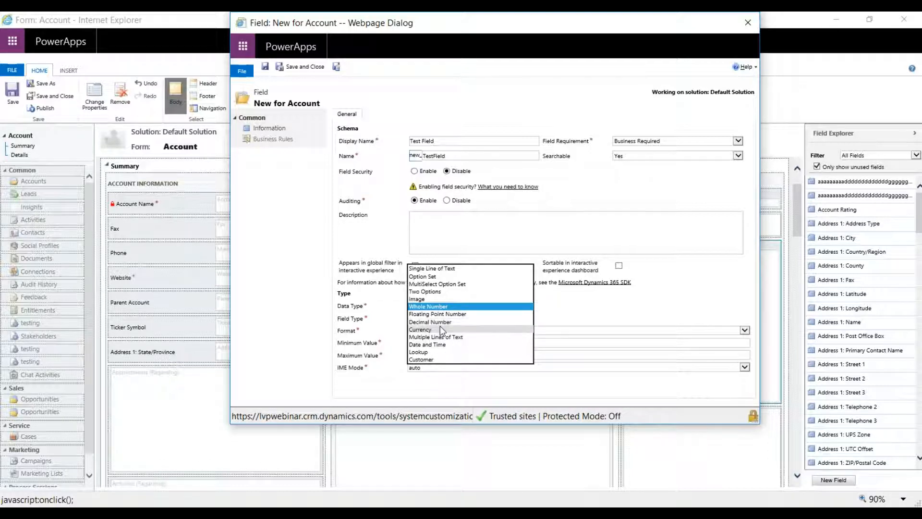
pyautogui.click(440, 331)
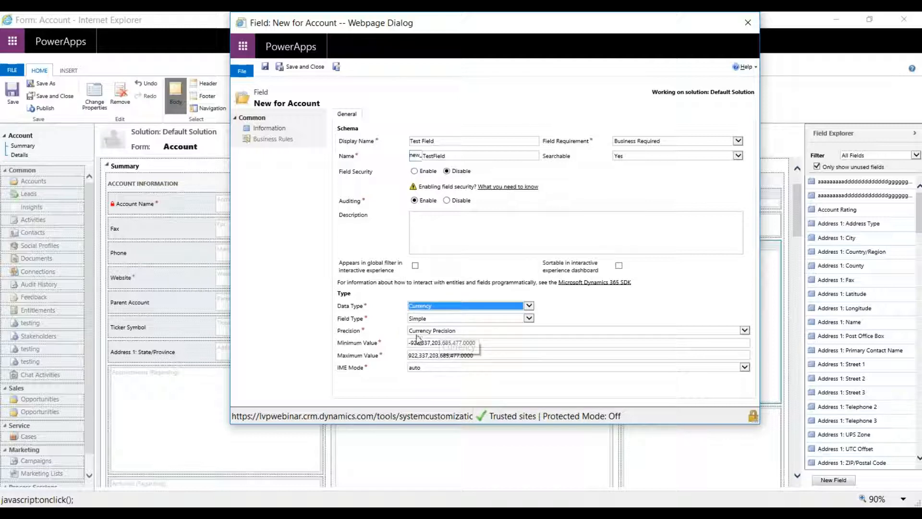
# Change the new field's data type to Date and Time and examine its Behavior options.
pyautogui.click(429, 307)
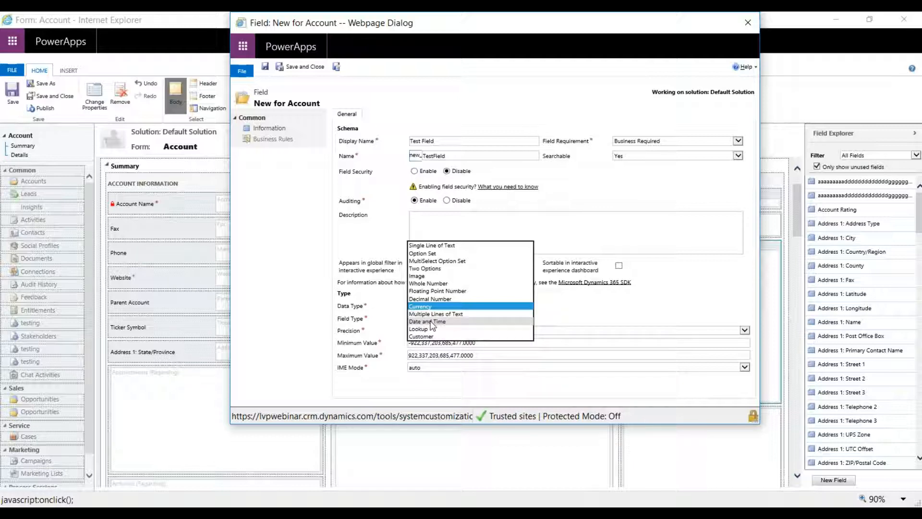
pyautogui.click(436, 322)
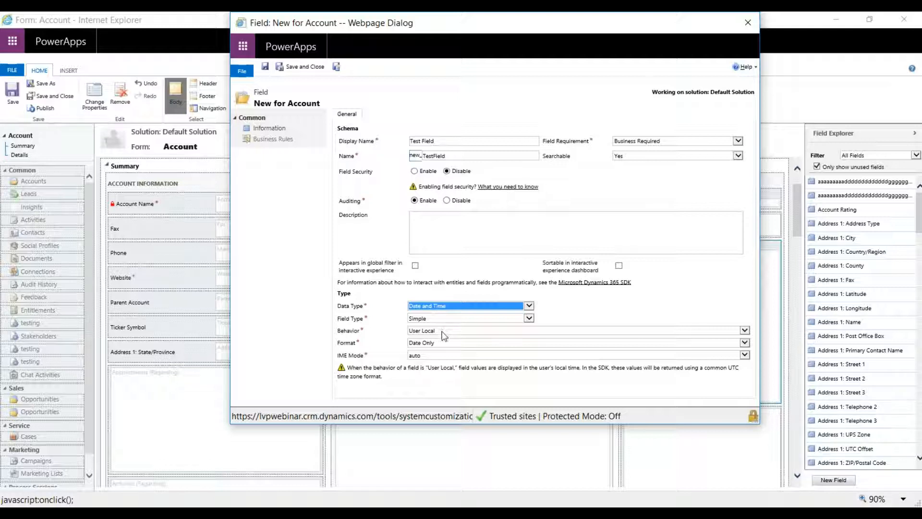
pyautogui.click(440, 331)
pyautogui.click(369, 338)
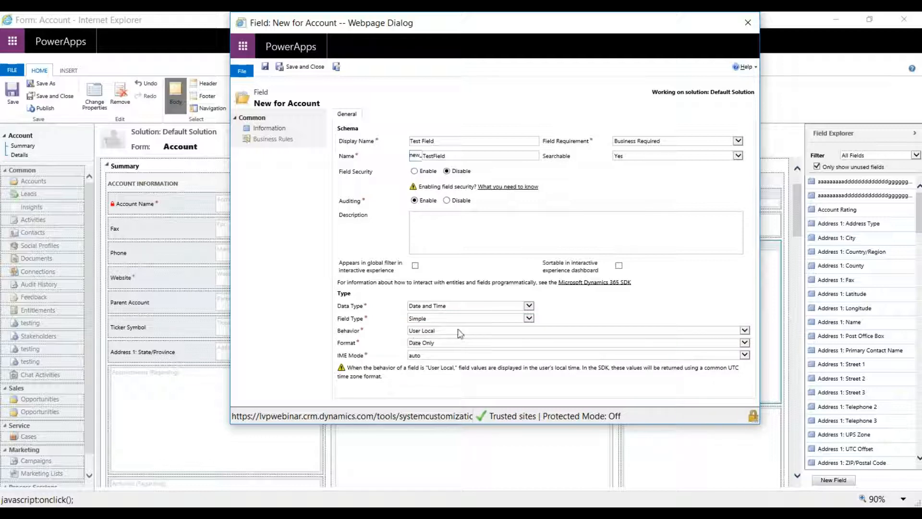
# Try the Lookup data type for the new field, and switch to Customer to compare their relationship settings.
pyautogui.click(431, 307)
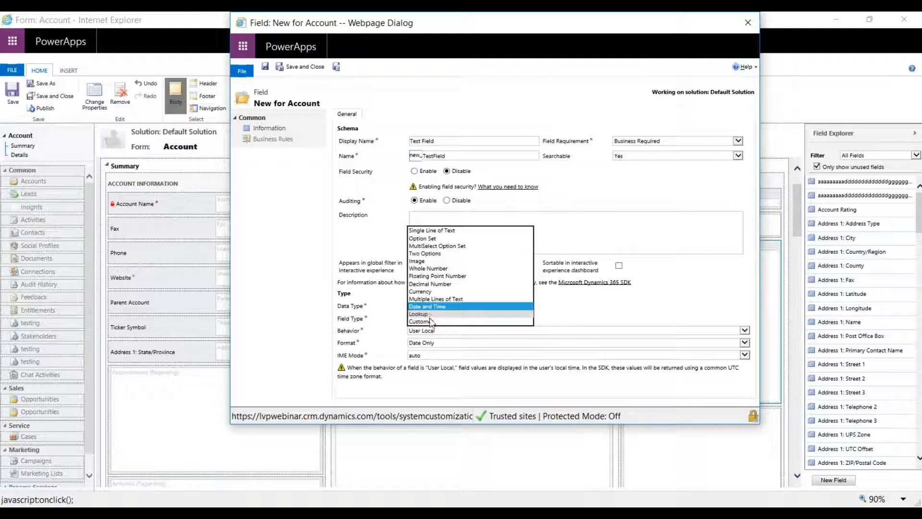
pyautogui.click(431, 313)
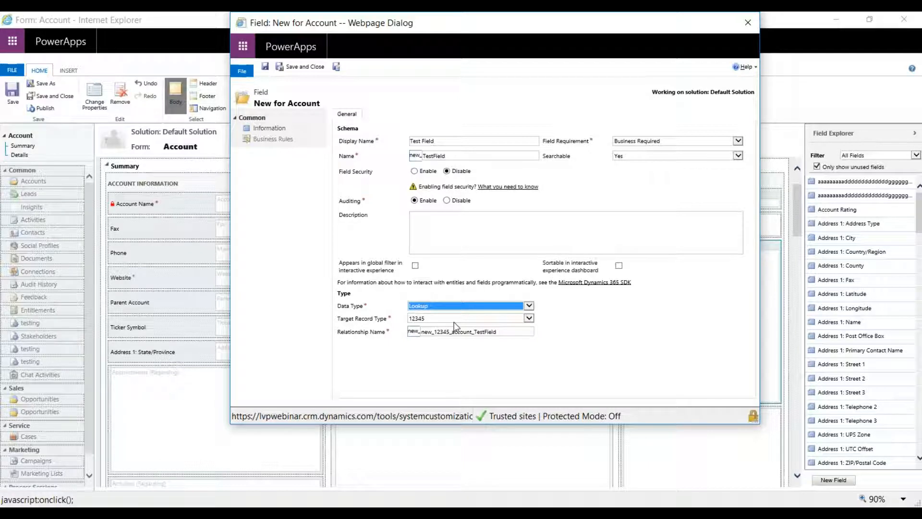
pyautogui.click(469, 306)
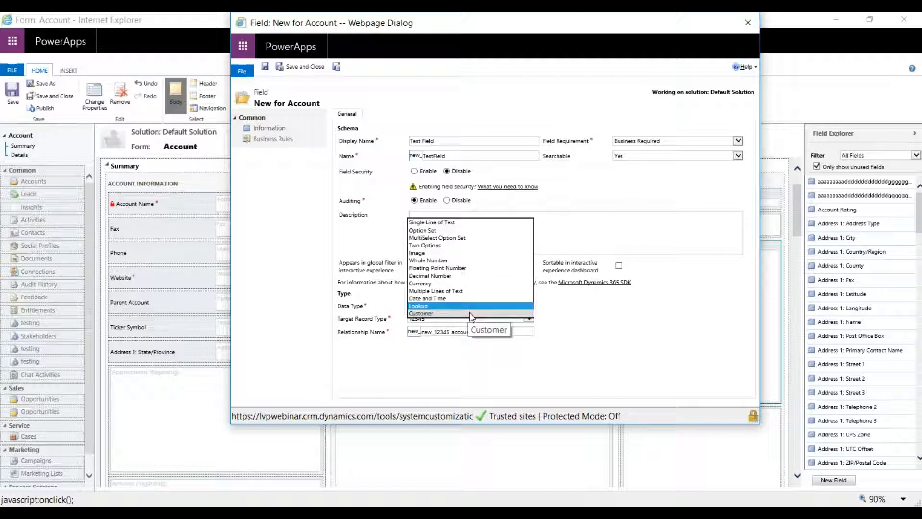
pyautogui.click(469, 312)
pyautogui.click(460, 374)
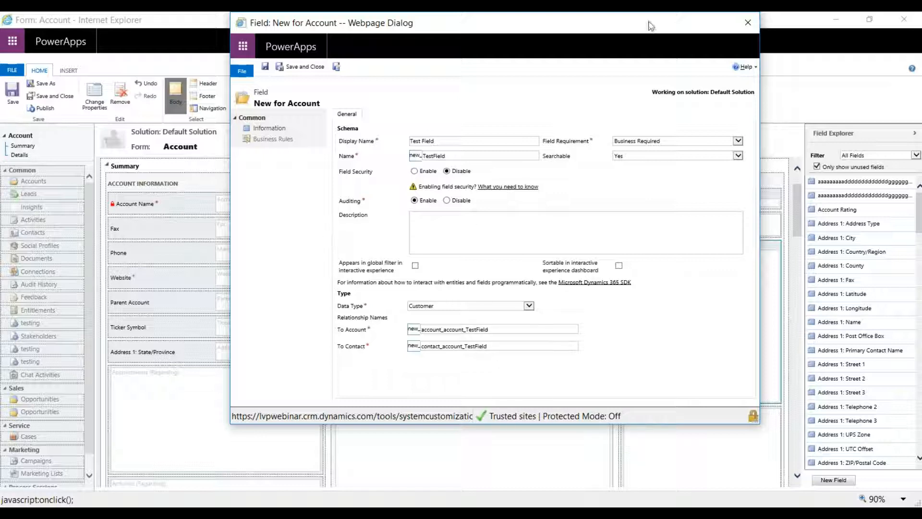
# Close the new field and the Account form without saving either of them.
pyautogui.click(748, 22)
pyautogui.click(517, 344)
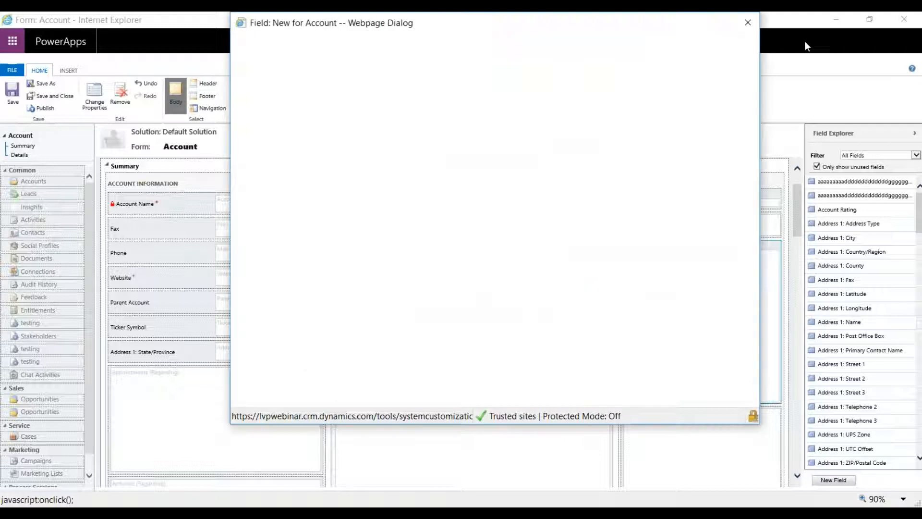
pyautogui.click(902, 20)
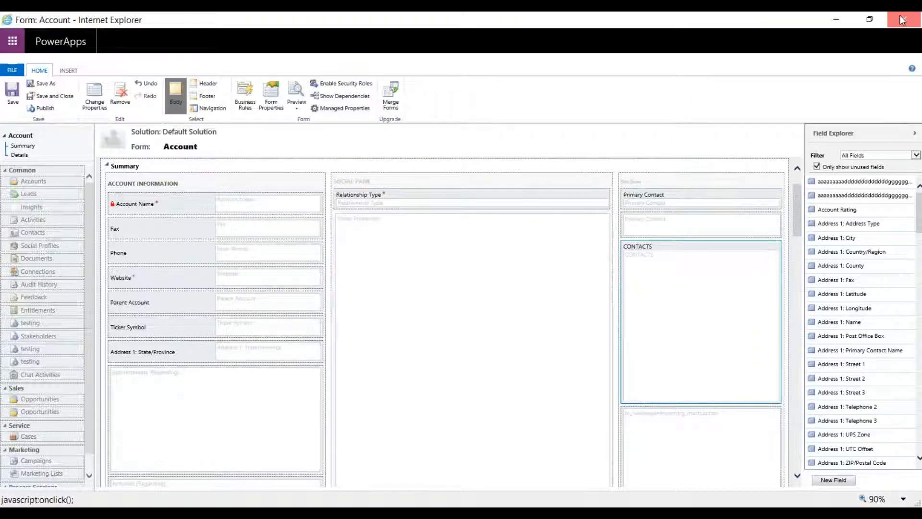
pyautogui.click(470, 269)
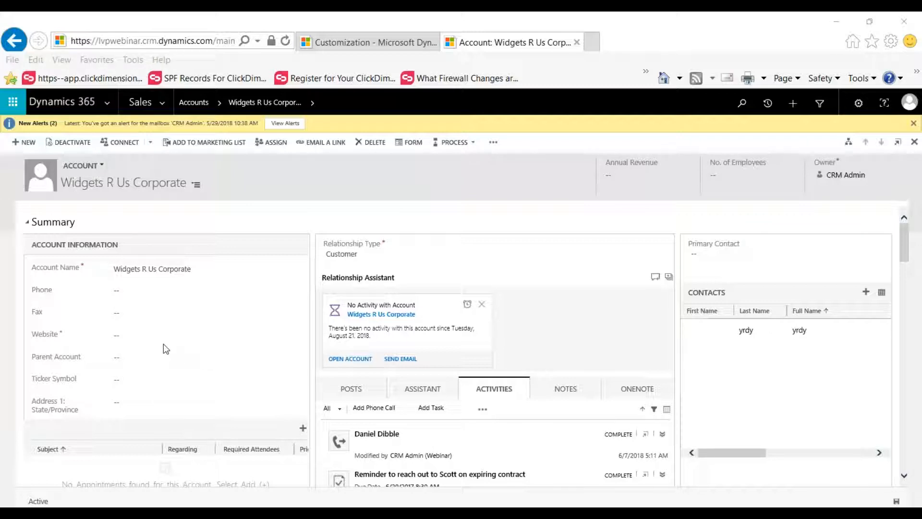
# Return to the default solution, open the Account entity's views and start a new view named Test View.
pyautogui.hotkey('alt', 'Tab')
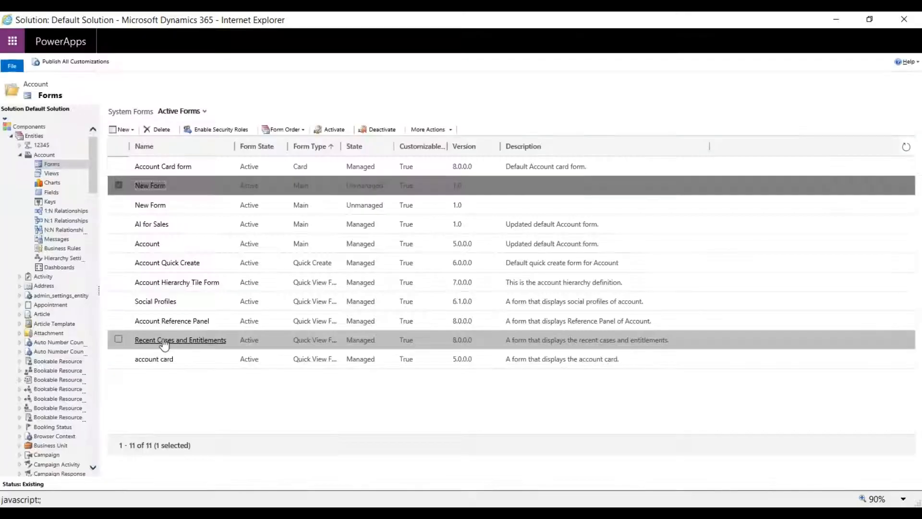
pyautogui.click(53, 175)
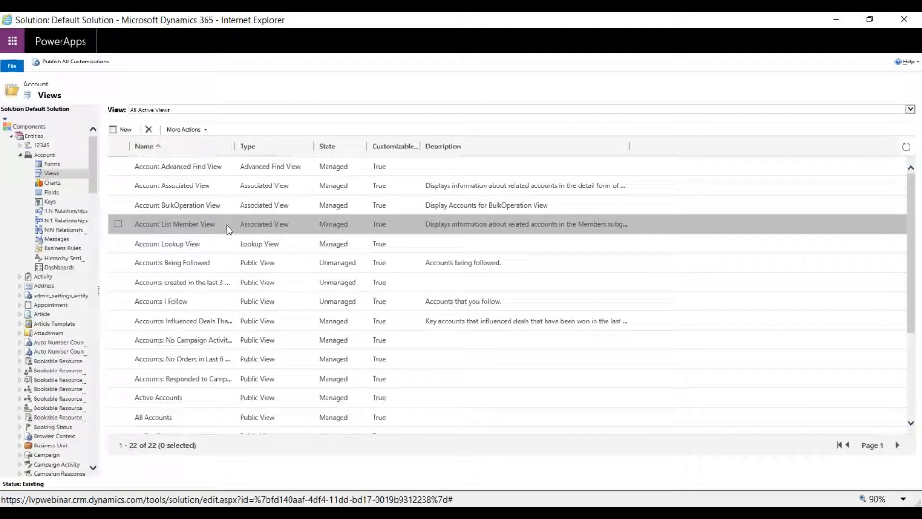
pyautogui.click(120, 129)
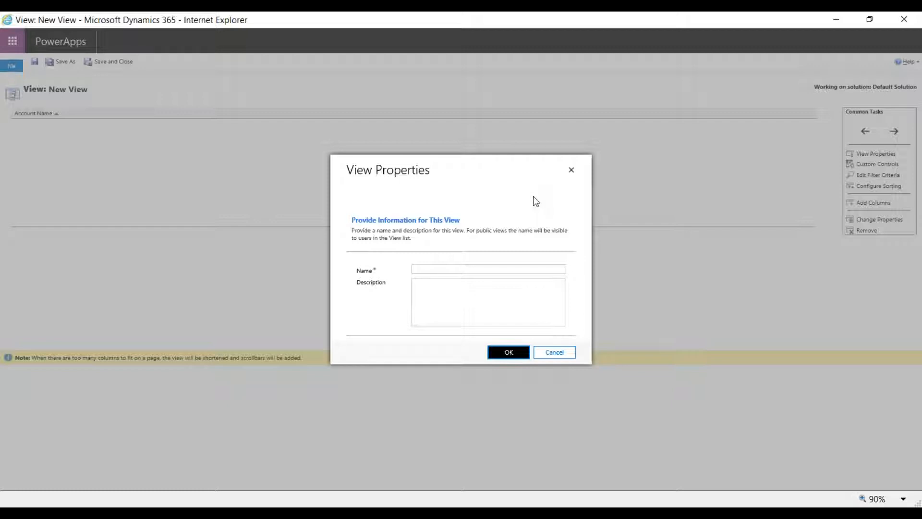
pyautogui.click(492, 268)
pyautogui.click(513, 353)
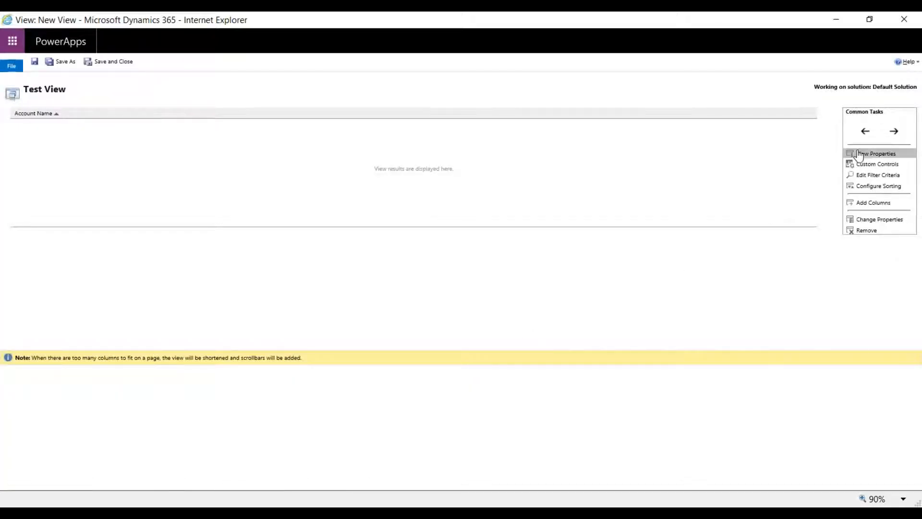
# Look at the filter criteria editor of Test View and leave it without adding any criteria.
pyautogui.click(873, 205)
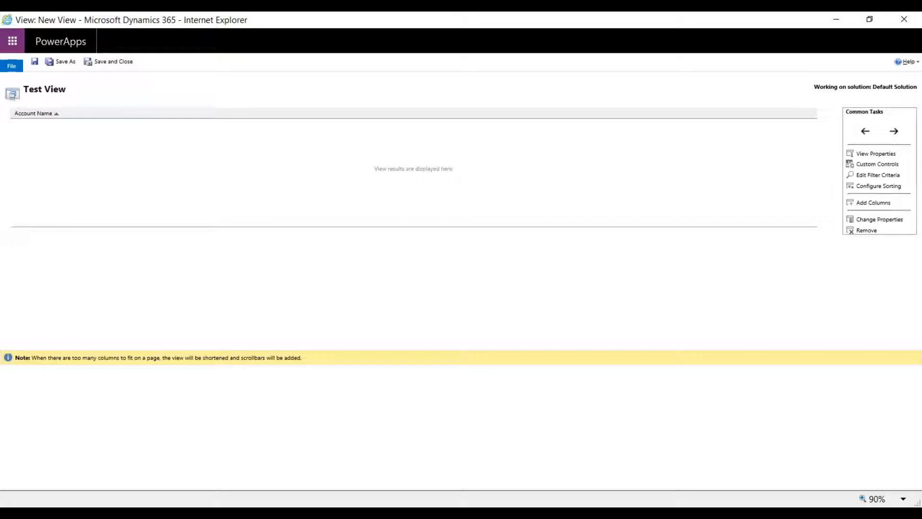
pyautogui.click(873, 176)
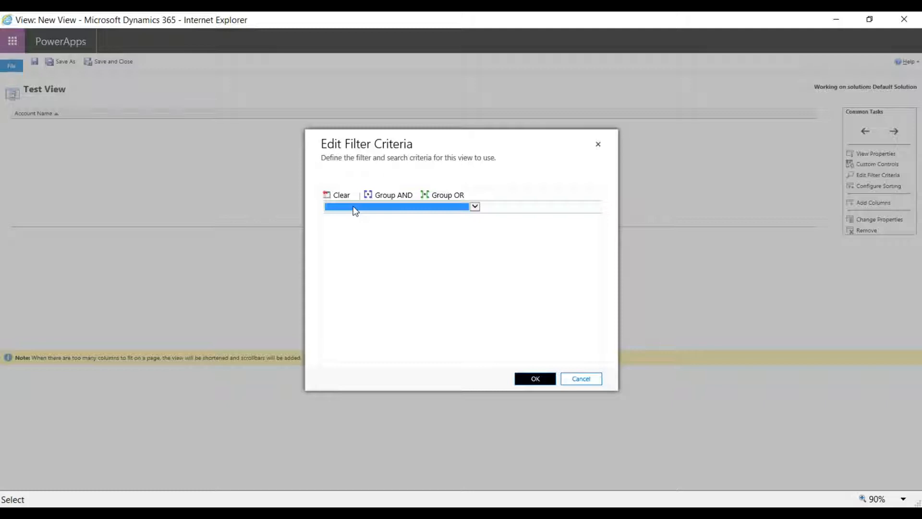
pyautogui.click(582, 379)
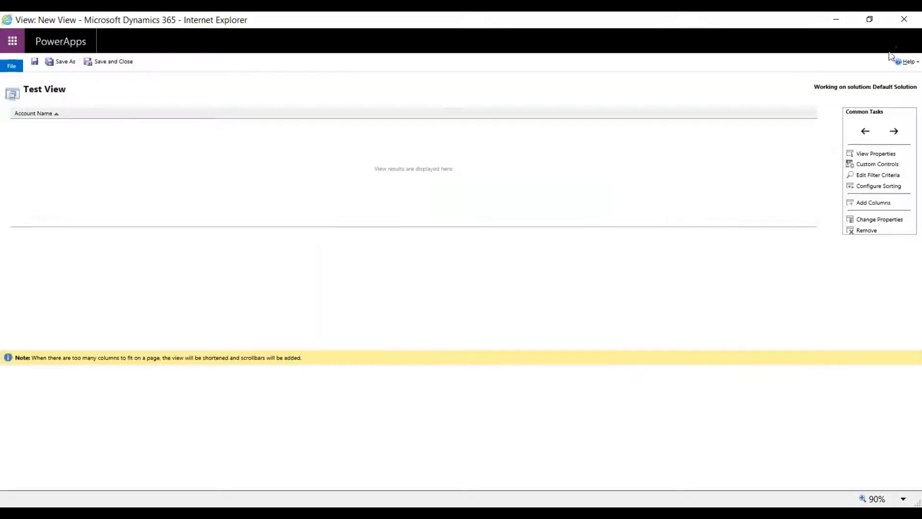
# Close Test View without saving it and open the Quick Find Active Accounts view of the Account entity.
pyautogui.click(904, 20)
pyautogui.click(468, 268)
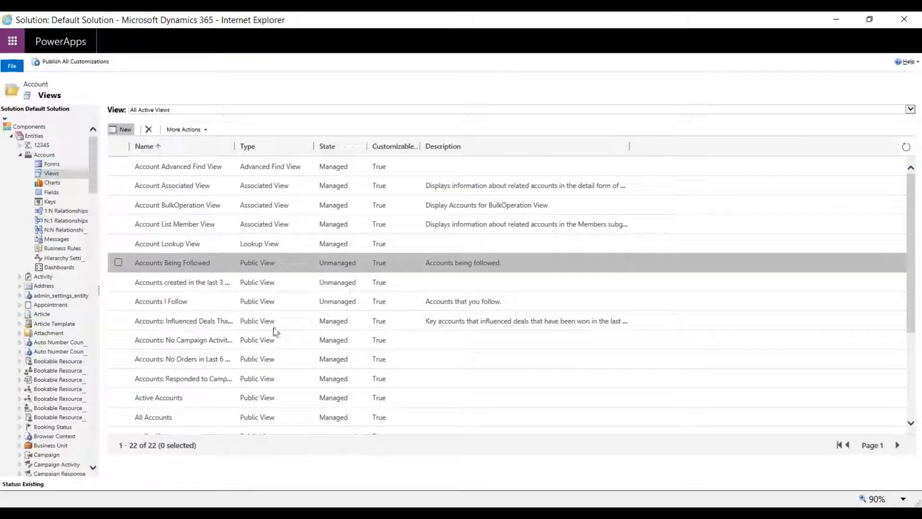
pyautogui.scroll(-3, 195, 391)
pyautogui.doubleClick(239, 405)
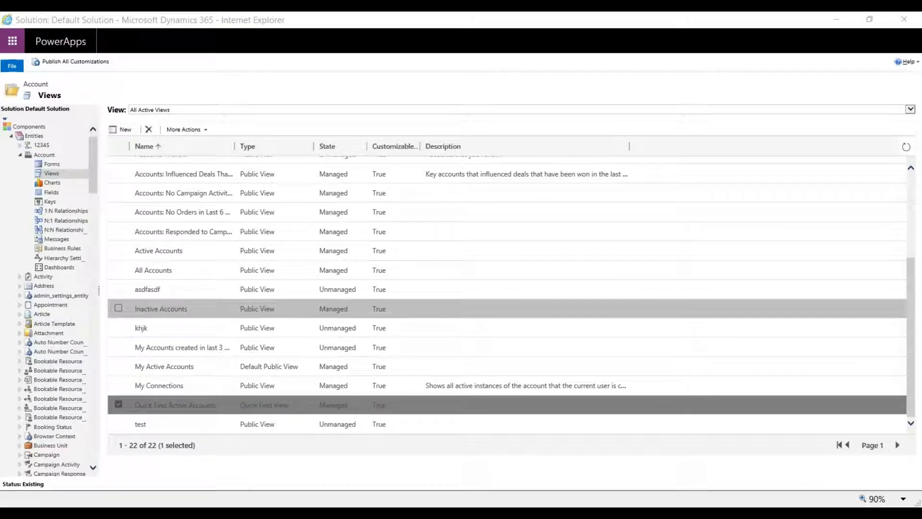
pyautogui.moveTo(0, 81); pyautogui.dragTo(77, 31)
pyautogui.doubleClick(207, 74)
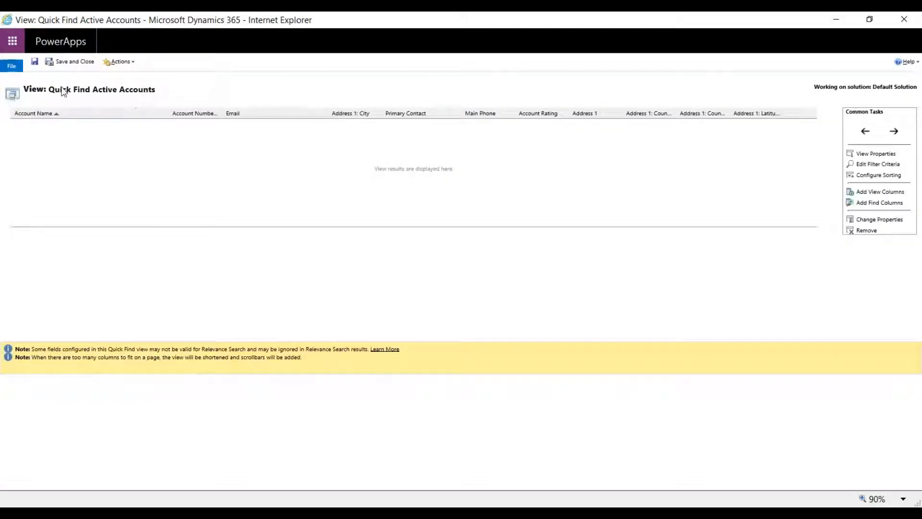
# Open the find columns of the Quick Find view and select Address 1: Street 1 as a searchable column.
pyautogui.click(861, 204)
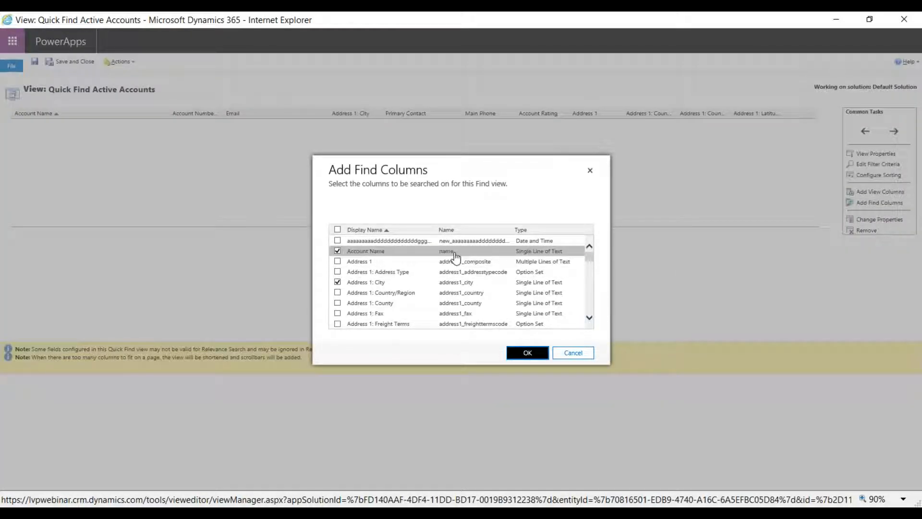
pyautogui.scroll(-1, 437, 264)
pyautogui.scroll(-2, 402, 305)
pyautogui.scroll(-5, 402, 307)
pyautogui.click(405, 325)
pyautogui.scroll(-3, 409, 318)
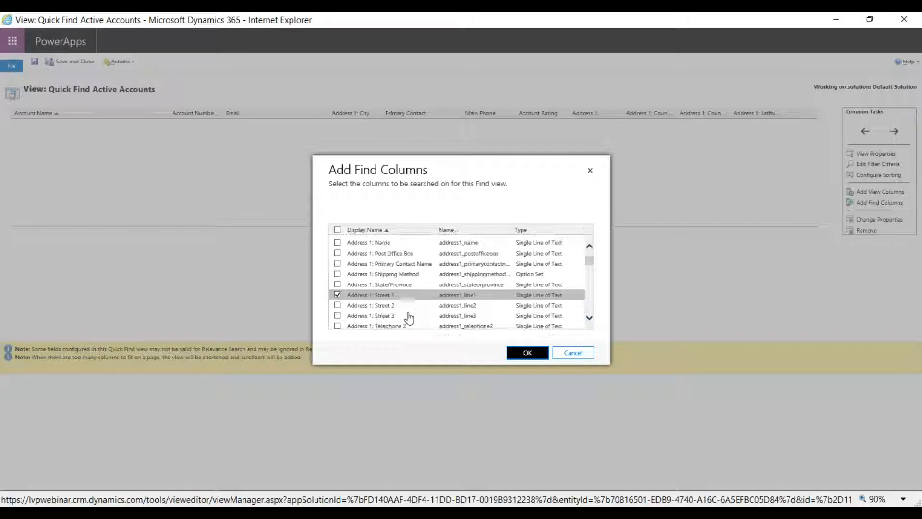
pyautogui.scroll(-2, 408, 315)
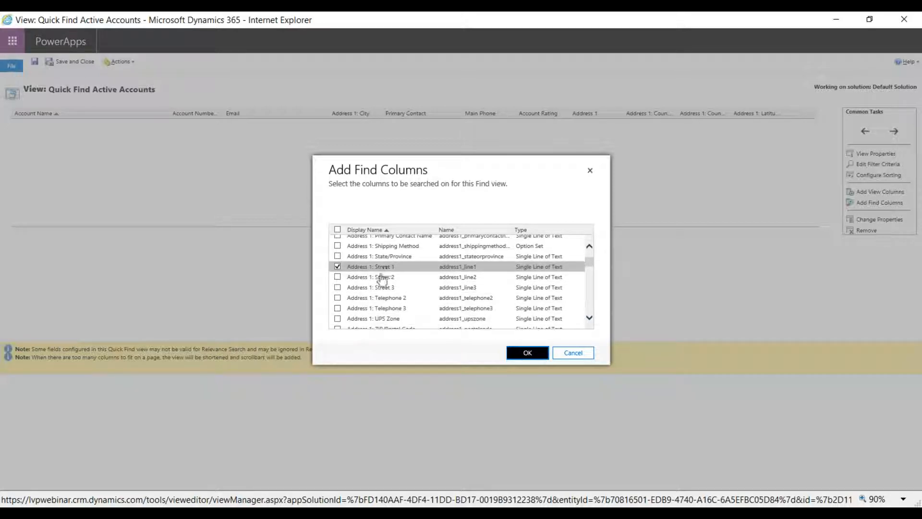
# Select Created On as a further find column and apply the column selection to the view.
pyautogui.scroll(-5, 383, 283)
pyautogui.scroll(-7, 384, 303)
pyautogui.scroll(-2, 387, 293)
pyautogui.scroll(-1, 383, 300)
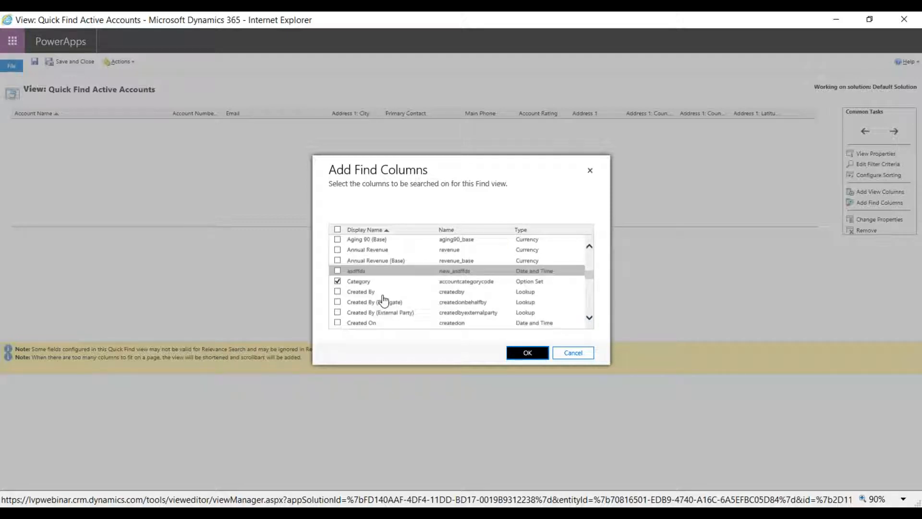
pyautogui.scroll(-1, 382, 300)
pyautogui.click(410, 292)
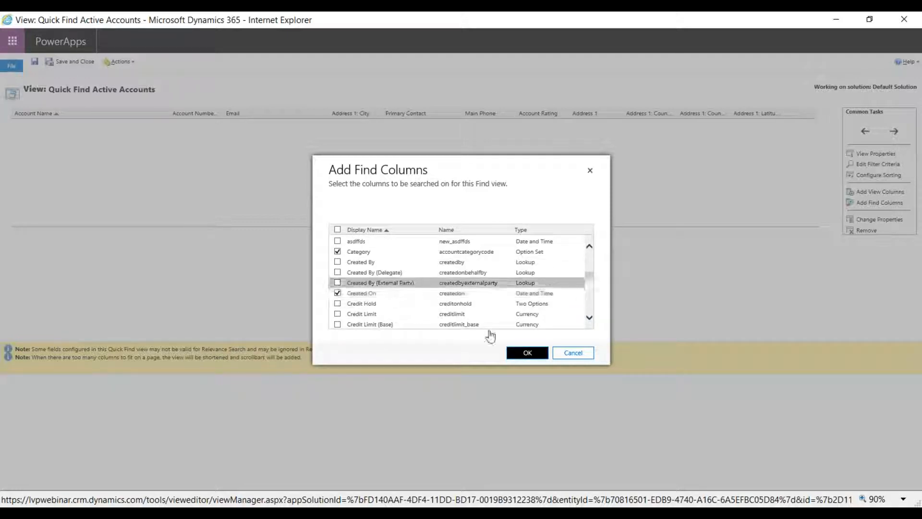
pyautogui.click(536, 354)
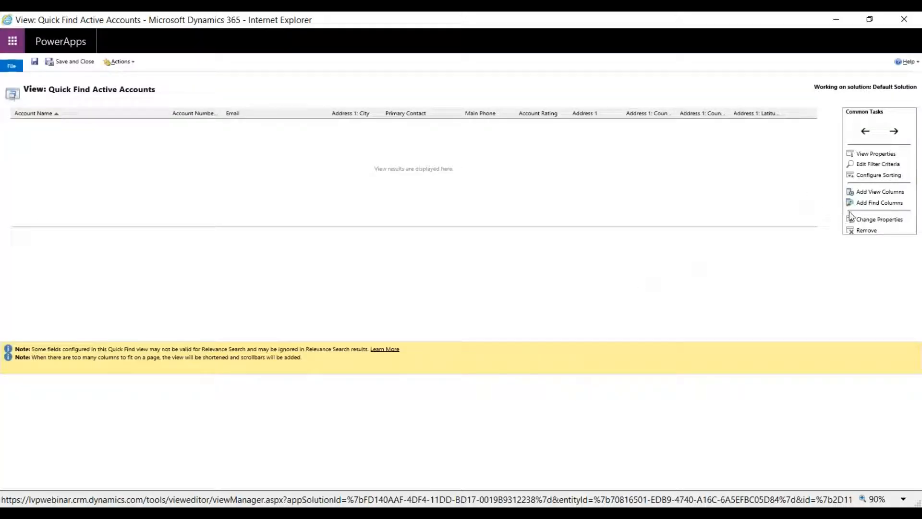
# Close the Quick Find Active Accounts view and return to the Account views list.
pyautogui.click(507, 117)
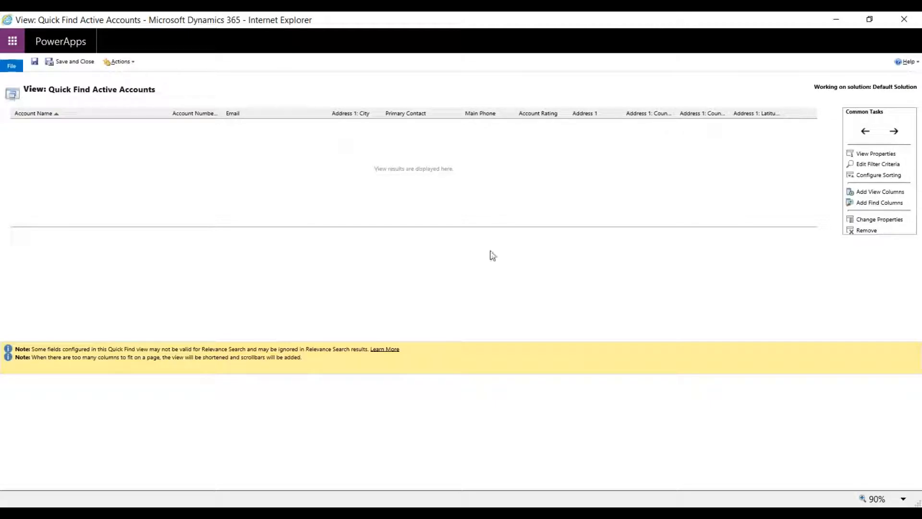
pyautogui.click(80, 64)
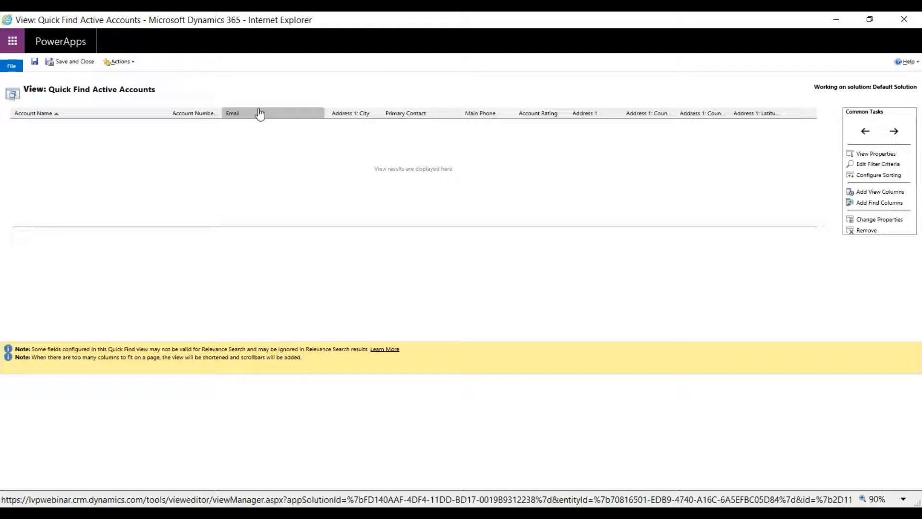
pyautogui.click(904, 19)
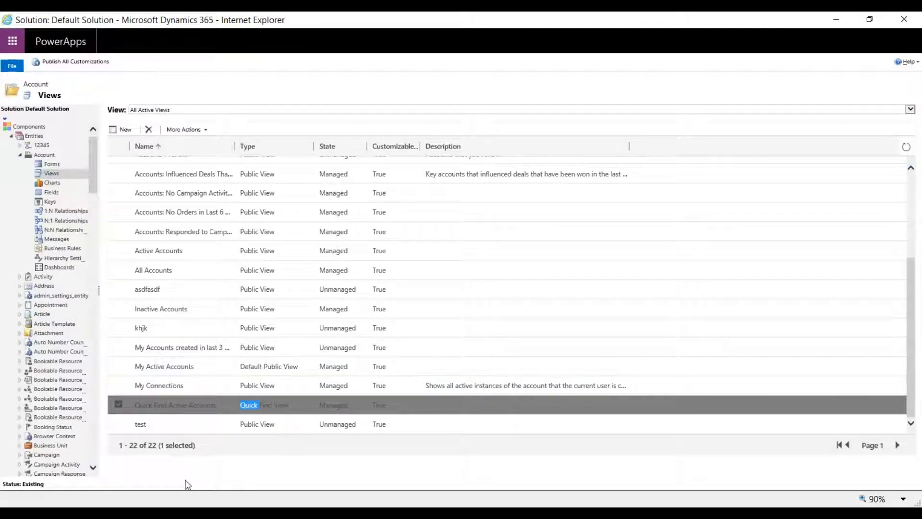
pyautogui.hotkey('alt', 'Tab')
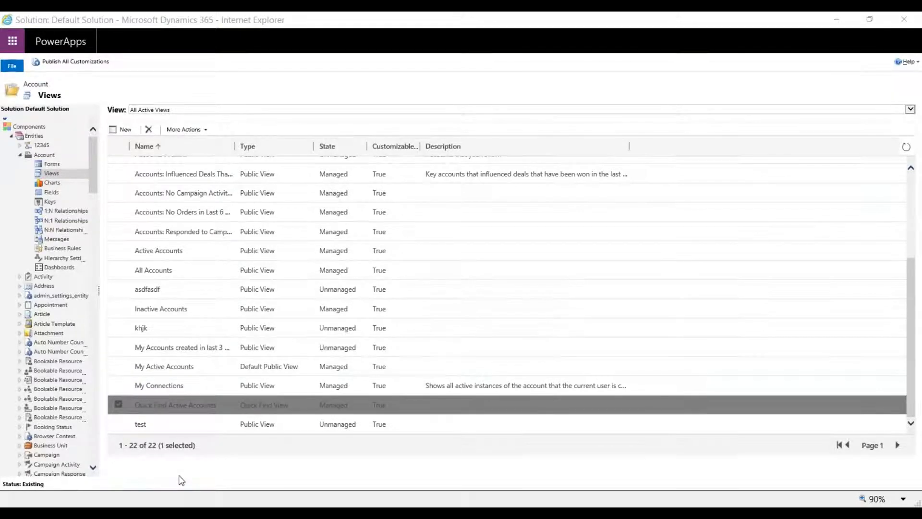